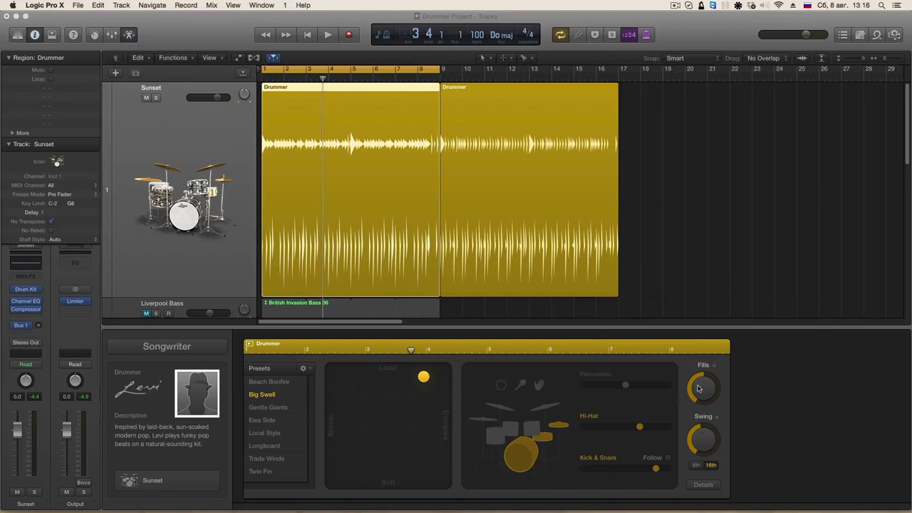
# Adjust the first Drummer region's fills and set Kick & Snare to a variation near the low end of its range, auditioning the cycle.
pyautogui.moveTo(699, 381); pyautogui.dragTo(699, 384)
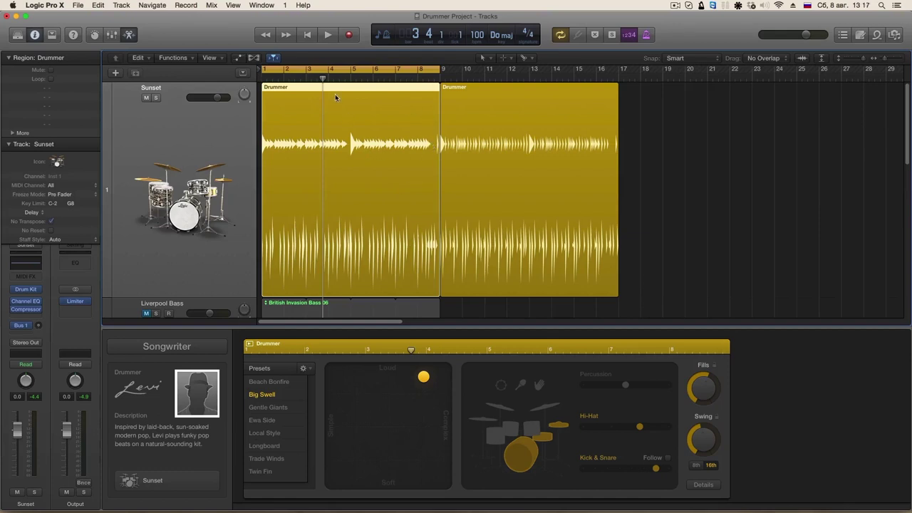
pyautogui.press('space')
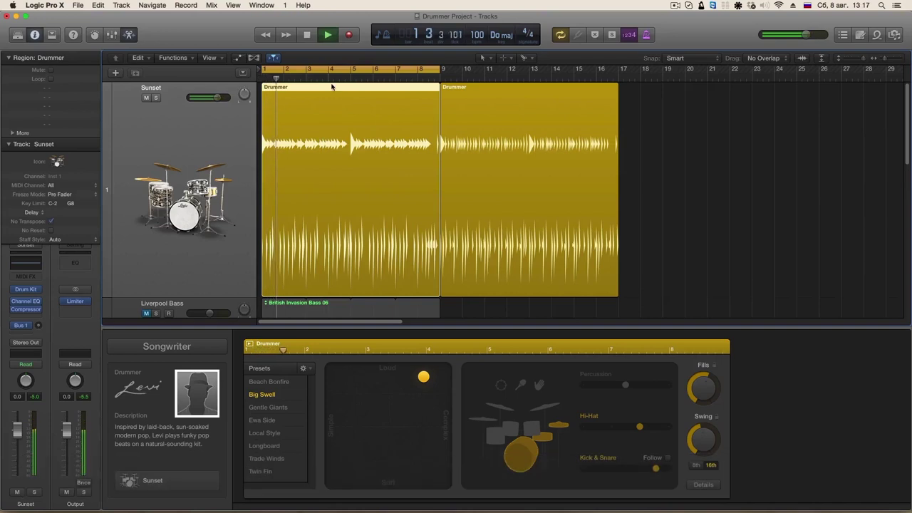
pyautogui.moveTo(655, 468); pyautogui.dragTo(592, 477)
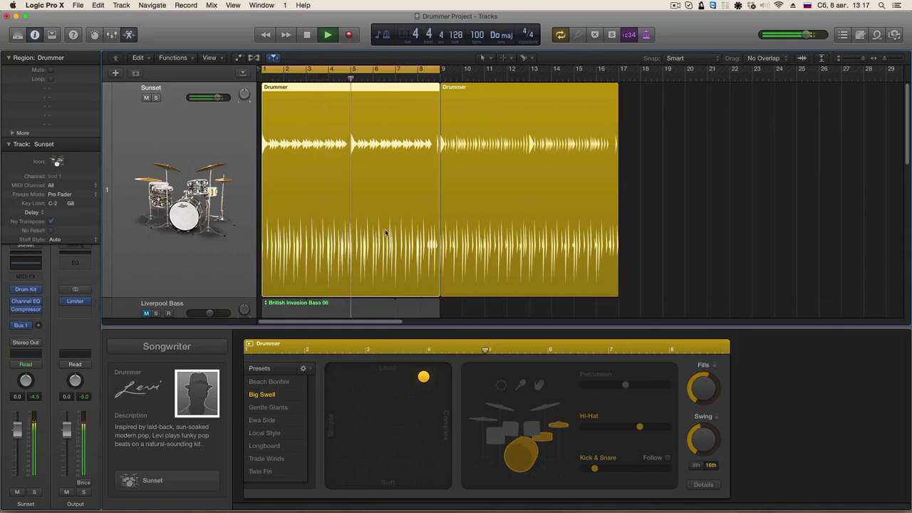
pyautogui.press('space')
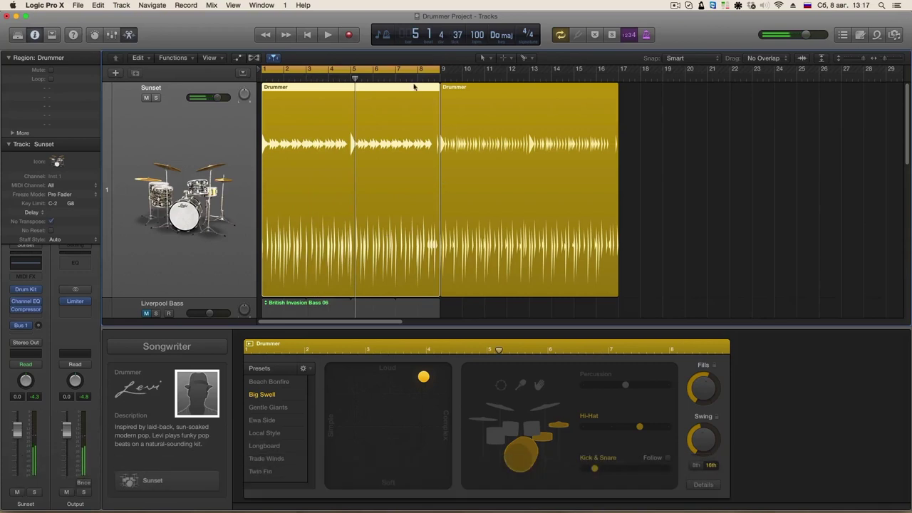
pyautogui.click(419, 79)
pyautogui.doubleClick(397, 77)
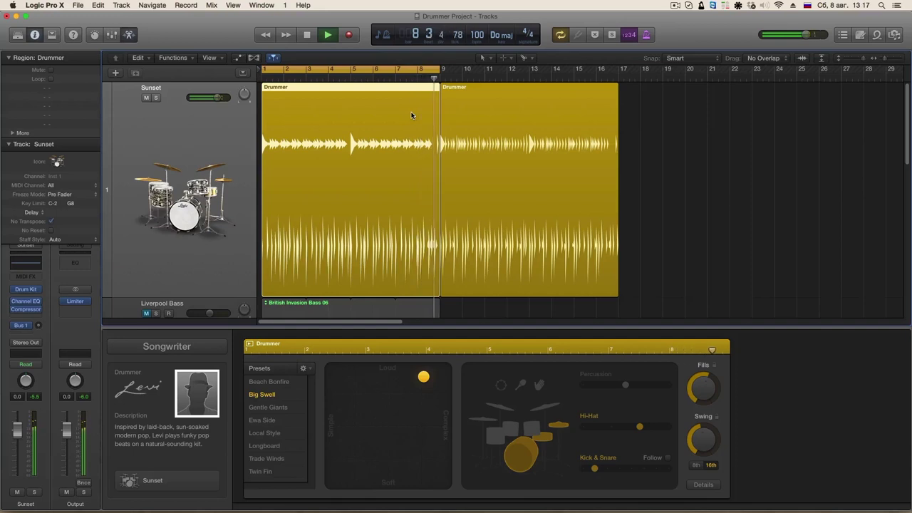
pyautogui.press('space')
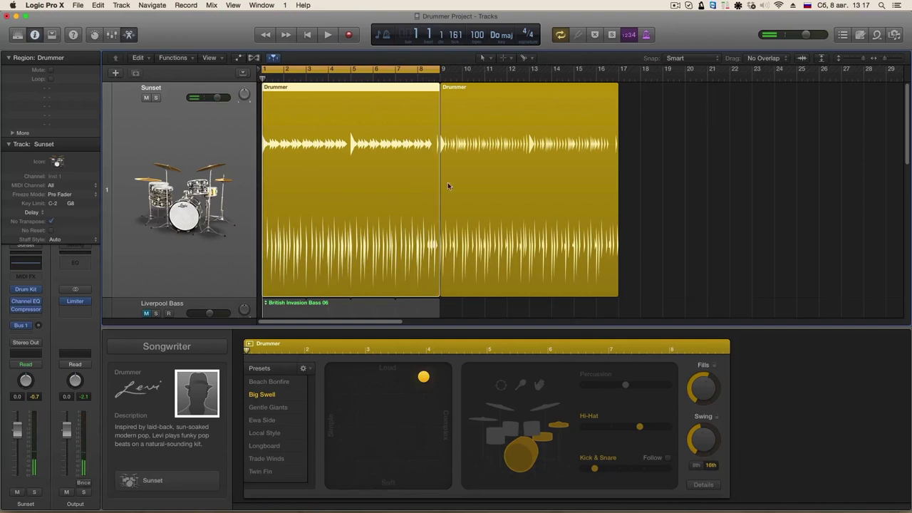
# Move all the regions on every track, along with the cycle range, two bars later to start at bar 3.
pyautogui.moveTo(647, 179); pyautogui.dragTo(447, 184)
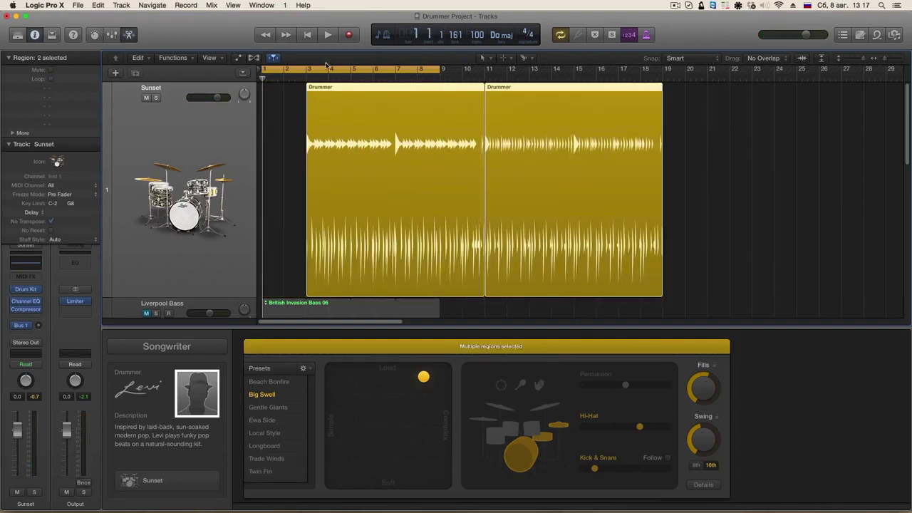
pyautogui.moveTo(330, 68); pyautogui.dragTo(373, 69)
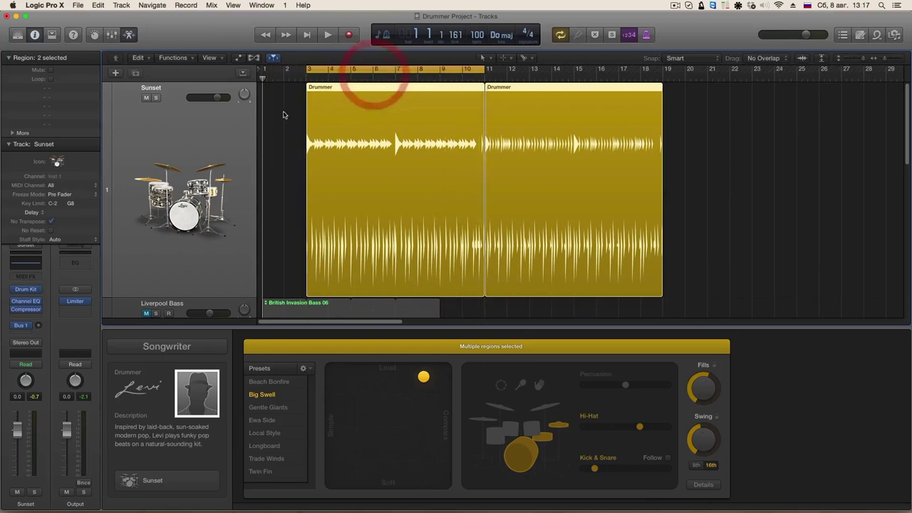
pyautogui.scroll(-1, 292, 165)
pyautogui.scroll(-10, 292, 165)
pyautogui.moveTo(503, 185); pyautogui.dragTo(346, 240)
pyautogui.scroll(5, 297, 206)
pyautogui.moveTo(283, 186); pyautogui.dragTo(327, 188)
pyautogui.scroll(8, 532, 247)
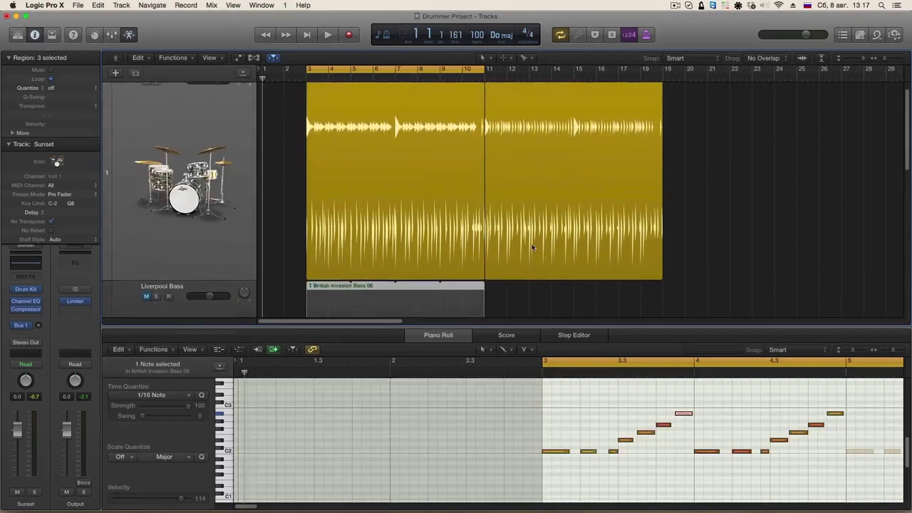
pyautogui.scroll(1, 531, 247)
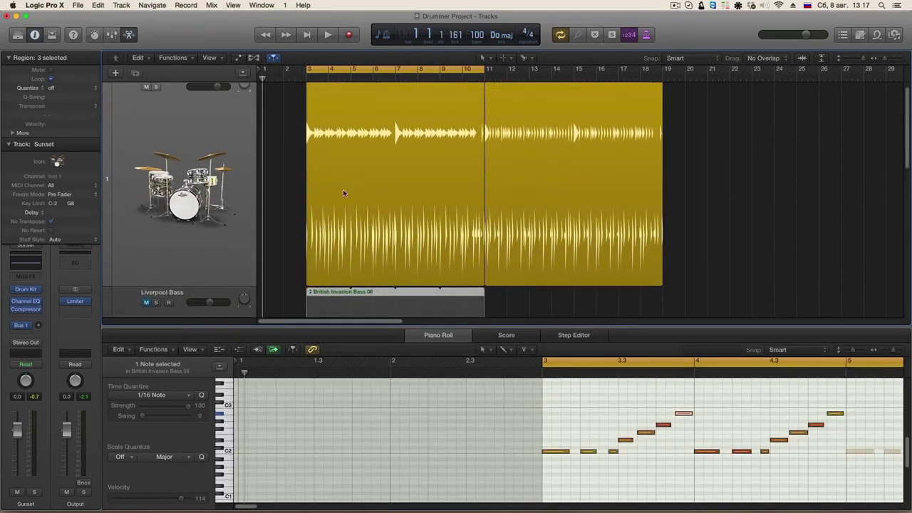
# Create a new Drummer region in the empty space at bar 2 of the Sunset track.
pyautogui.click(288, 142)
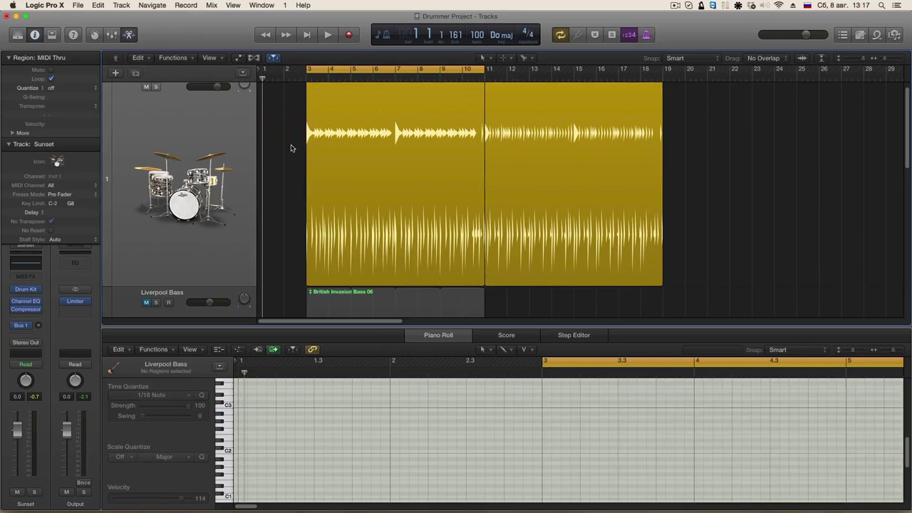
pyautogui.rightClick(293, 170)
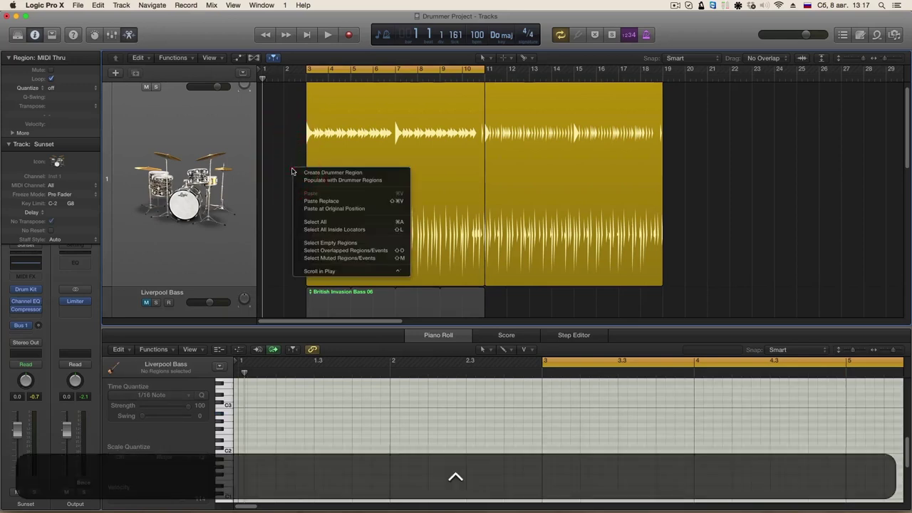
pyautogui.click(292, 143)
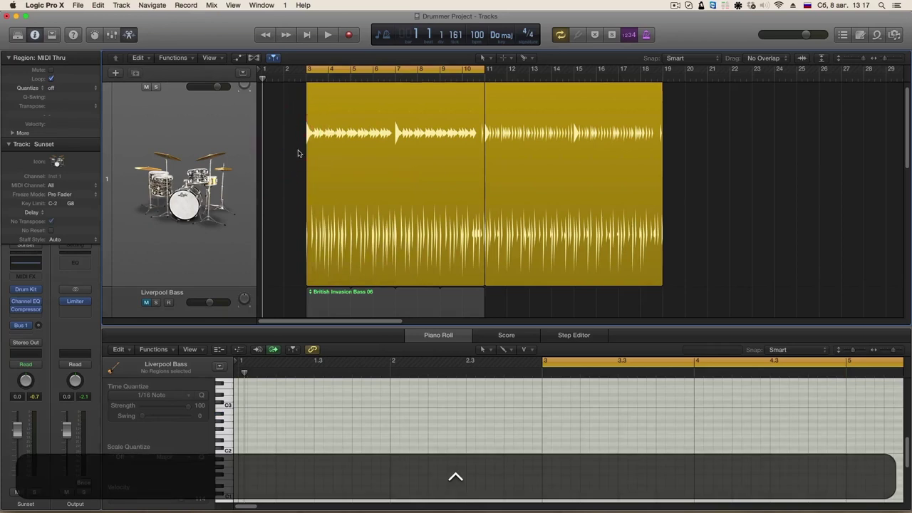
pyautogui.rightClick(297, 137)
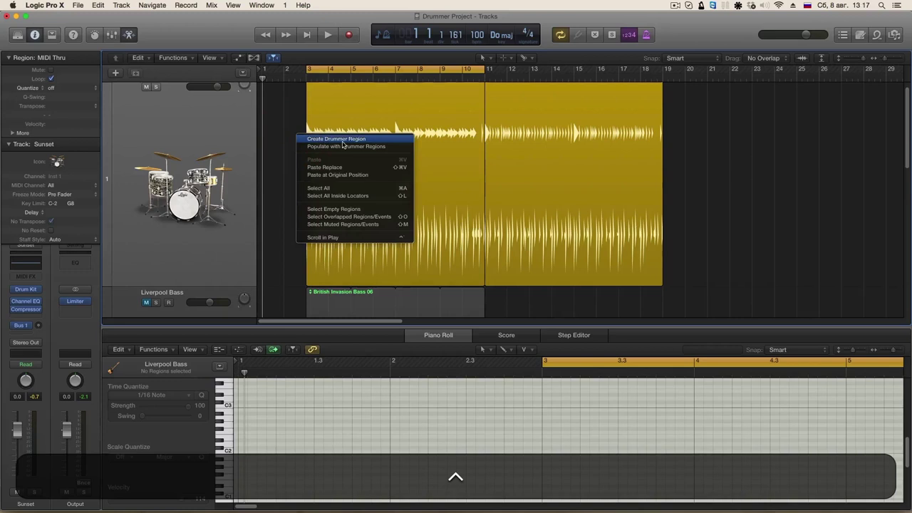
pyautogui.click(332, 139)
pyautogui.scroll(1, 274, 218)
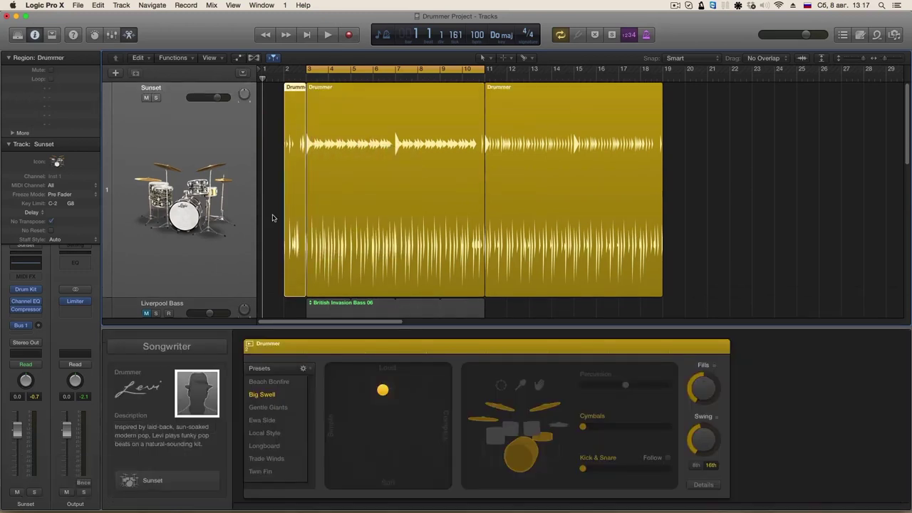
# Raise the fills of the Drummer region at bar 2 to maximum and audition its transition into bar 3 with cycling off.
pyautogui.click(293, 148)
pyautogui.moveTo(704, 382); pyautogui.dragTo(713, 340)
pyautogui.press('space')
pyautogui.click(349, 75)
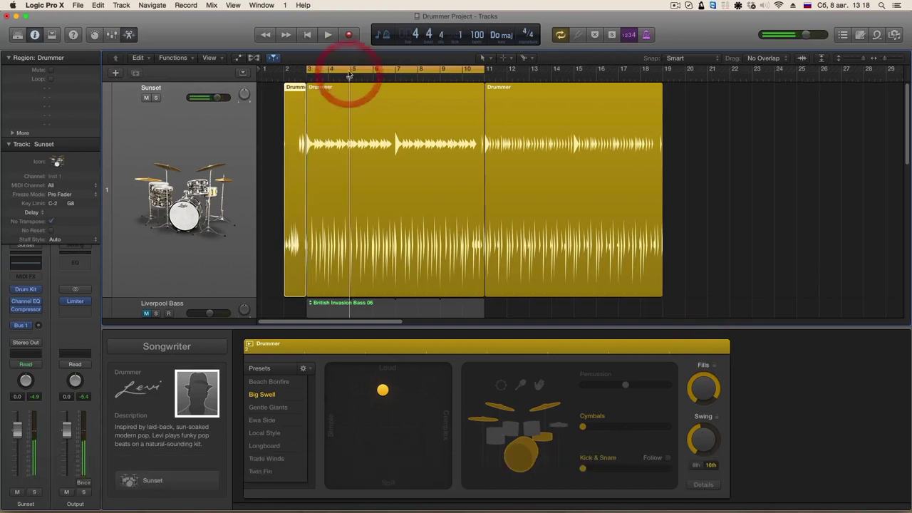
pyautogui.press('space')
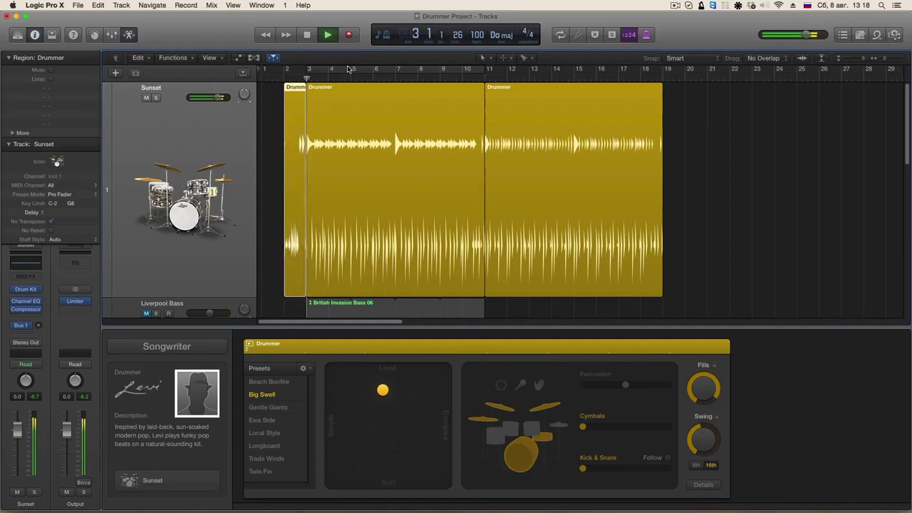
pyautogui.press('space')
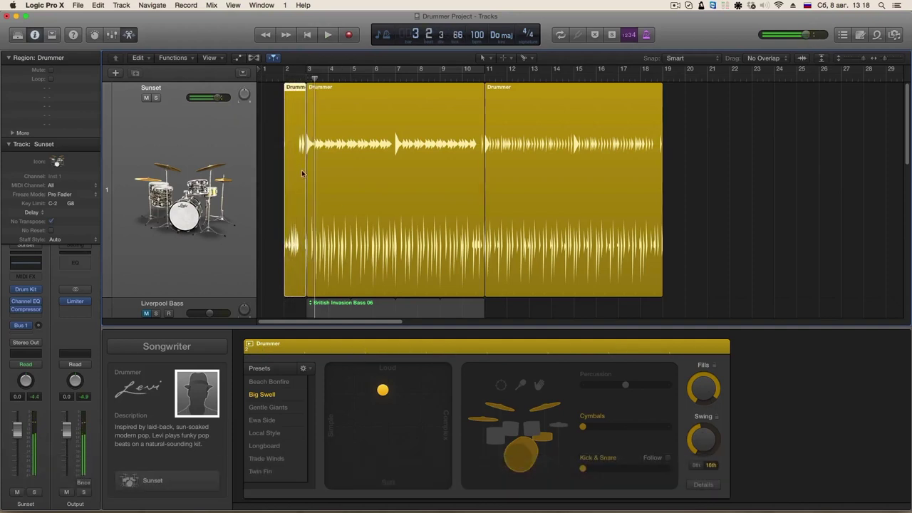
# Shorten the intro Drummer region to the last half of bar 2 by trimming its start, and audition the result.
pyautogui.click(274, 101)
pyautogui.click(297, 89)
pyautogui.moveTo(285, 223); pyautogui.dragTo(295, 225)
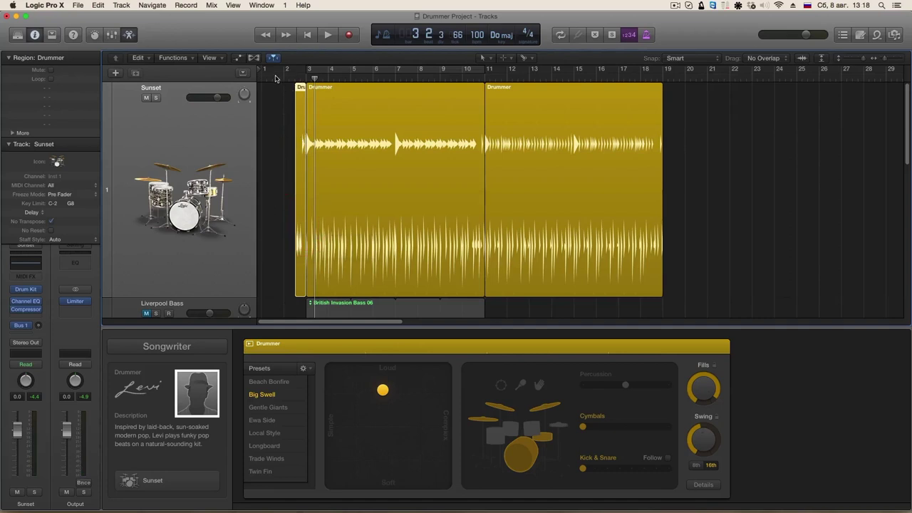
pyautogui.doubleClick(274, 79)
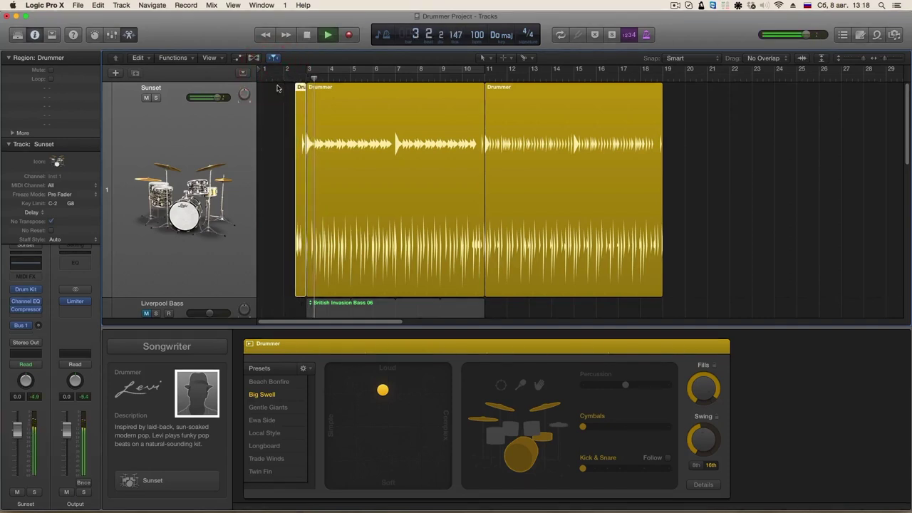
pyautogui.press('space')
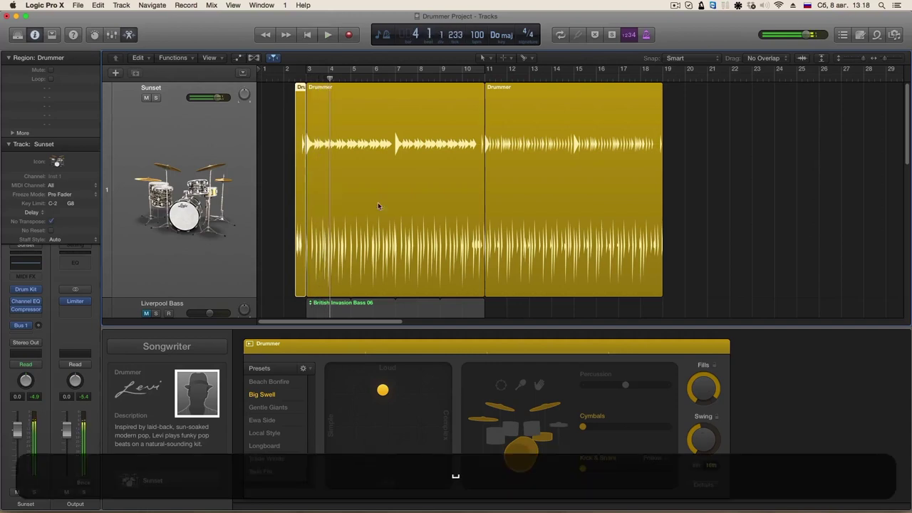
# Split the Drummer region spanning bars 3 to 11 at bars 5, 7 and 9.
pyautogui.click(431, 146)
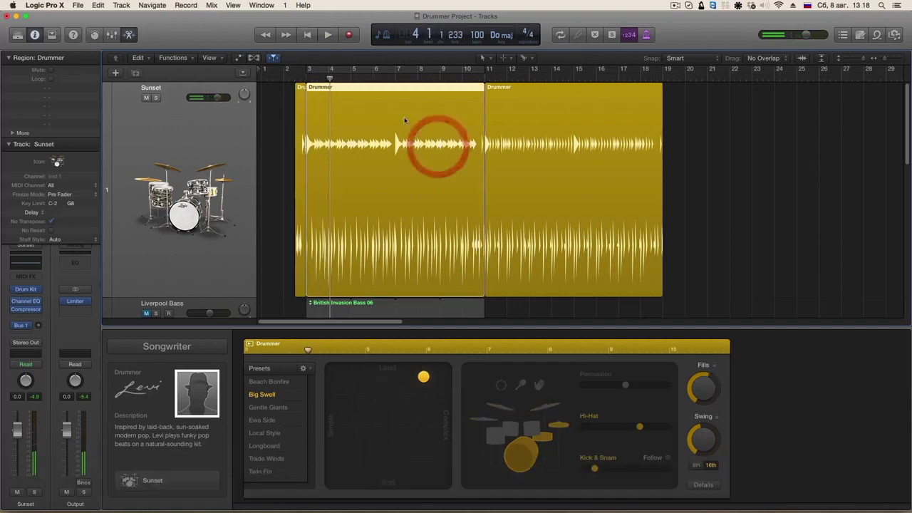
pyautogui.keyDown('super'); pyautogui.click(350, 104); pyautogui.keyUp('super')
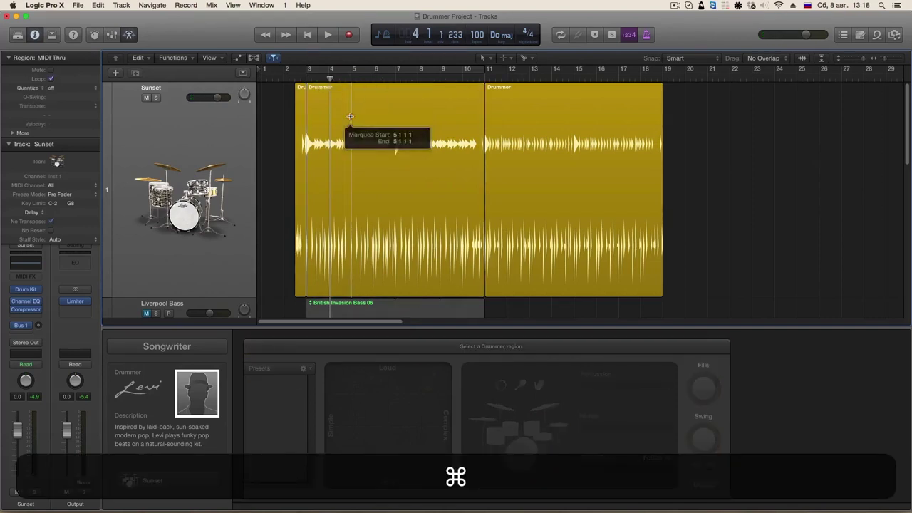
pyautogui.keyDown('super'); pyautogui.click(351, 120); pyautogui.keyUp('super')
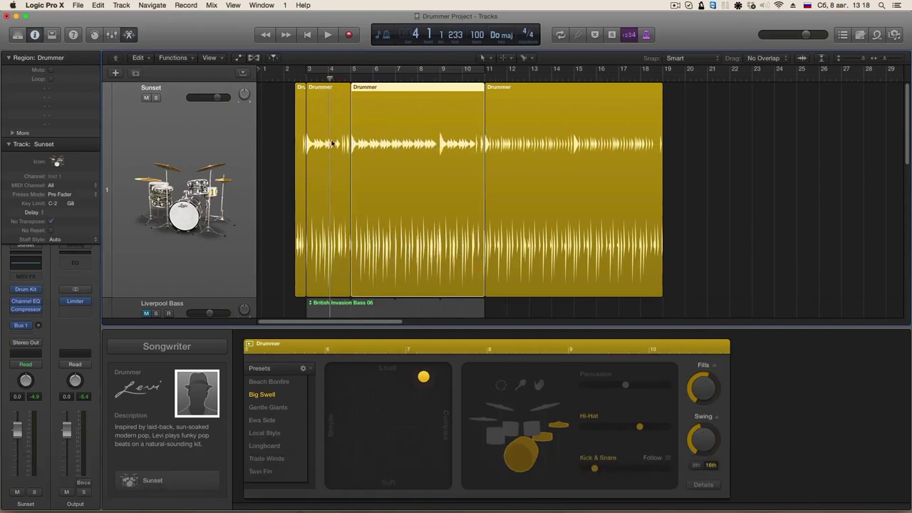
pyautogui.click(339, 146)
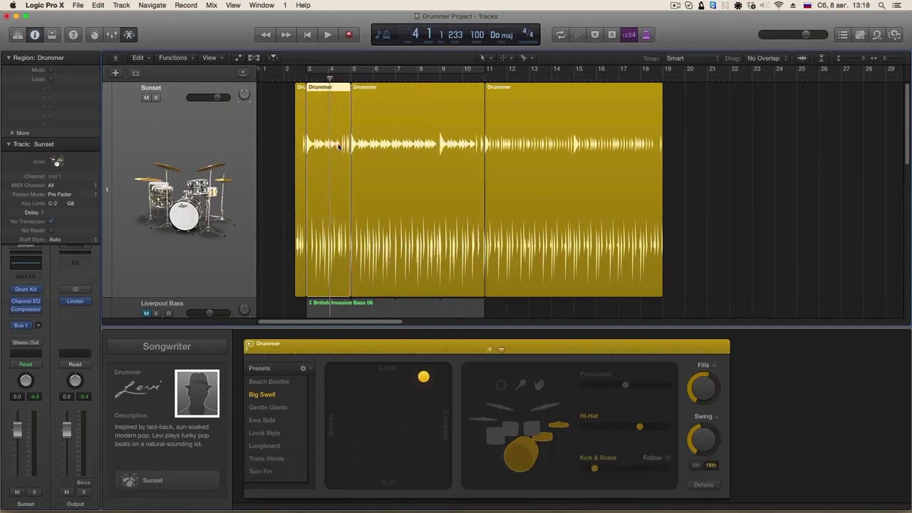
pyautogui.click(523, 57)
pyautogui.click(417, 121)
pyautogui.click(395, 114)
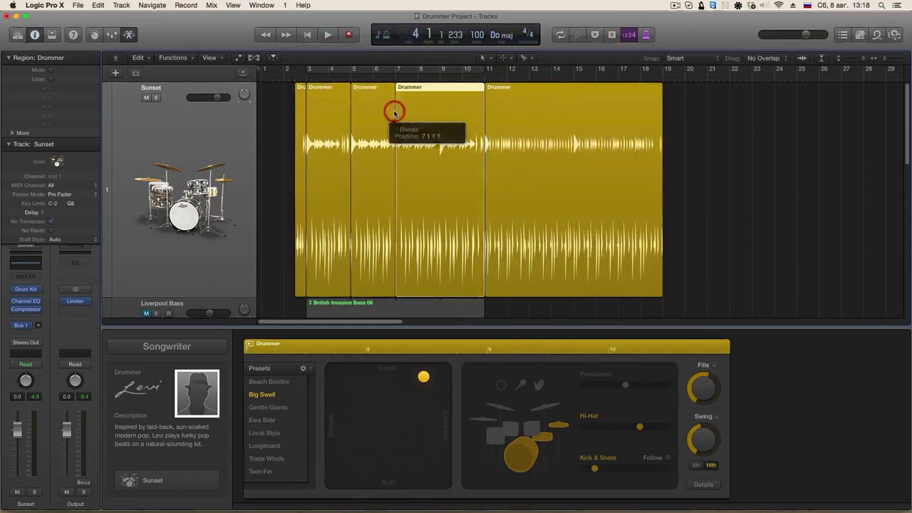
pyautogui.click(441, 109)
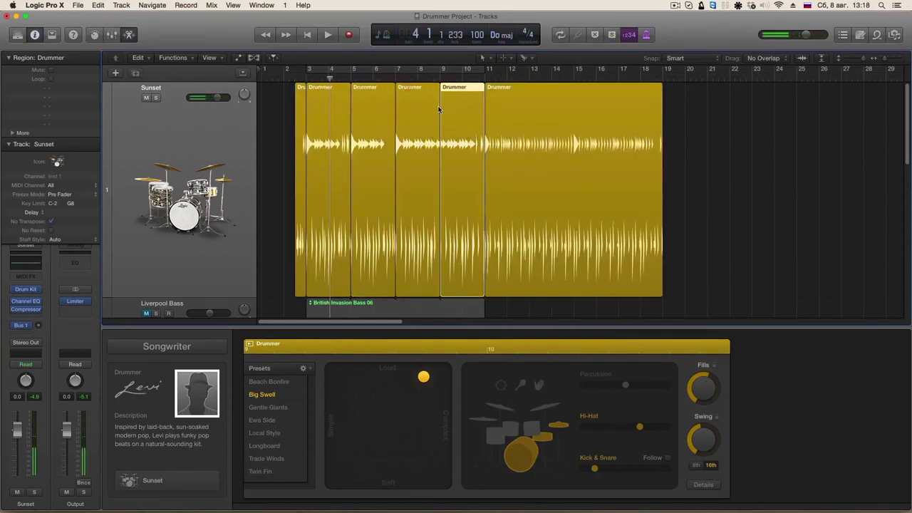
# Increase the fills amount for the four two-bar Drummer regions together and play them back.
pyautogui.click(329, 174)
pyautogui.keyDown('shift'); pyautogui.click(454, 180); pyautogui.keyUp('shift')
pyautogui.keyDown('shift'); pyautogui.click(413, 182); pyautogui.keyUp('shift')
pyautogui.keyDown('shift'); pyautogui.click(387, 178); pyautogui.keyUp('shift')
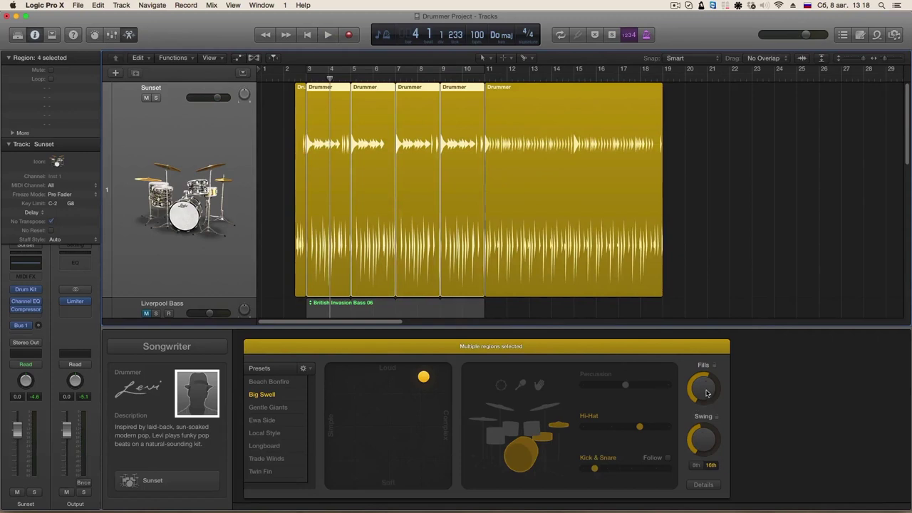
pyautogui.moveTo(706, 388); pyautogui.dragTo(706, 389)
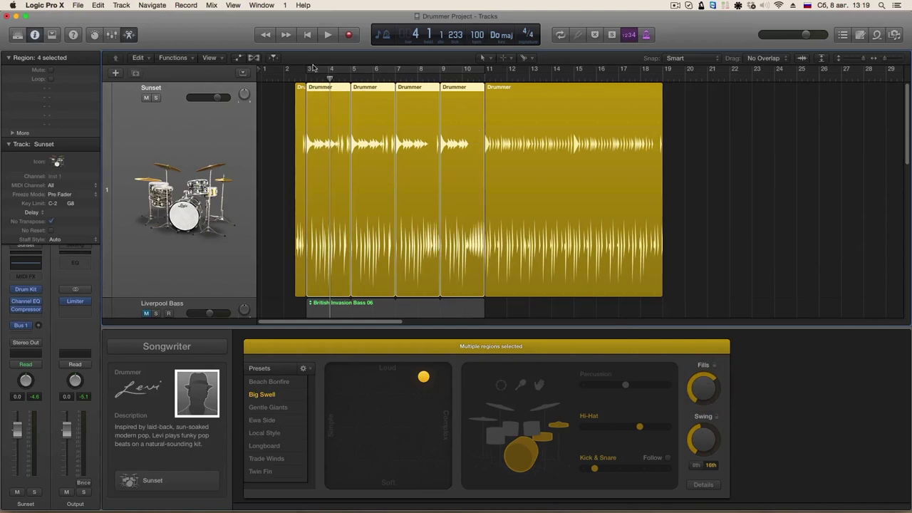
pyautogui.press('space')
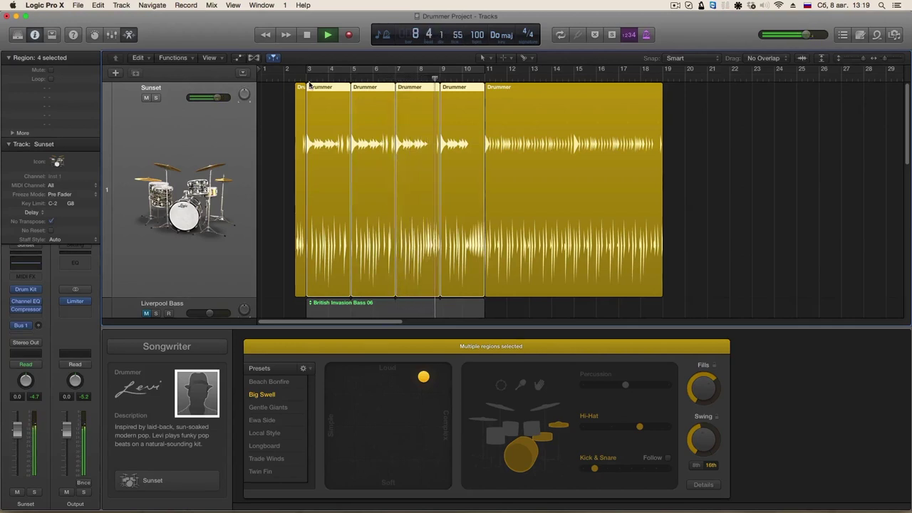
pyautogui.press('space')
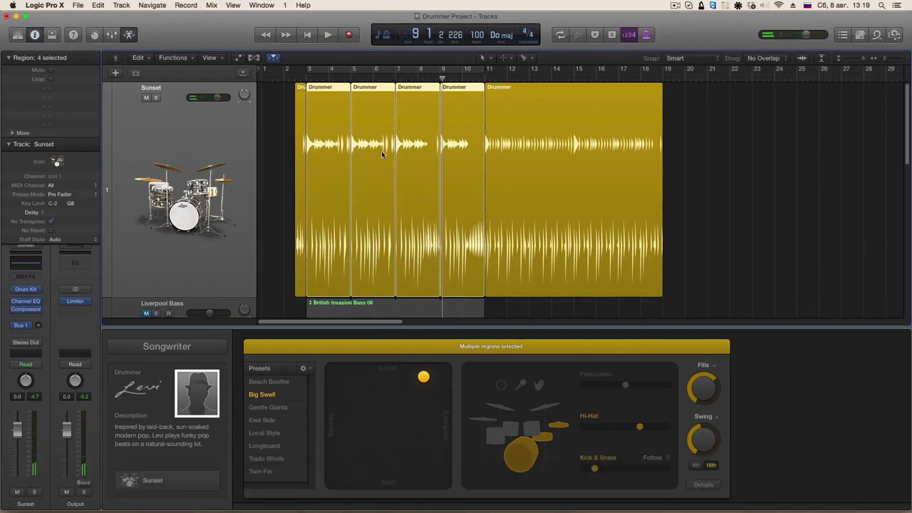
# Compare the Drummer settings of the two-bar regions with those of the region starting at bar 11.
pyautogui.click(528, 139)
pyautogui.click(335, 139)
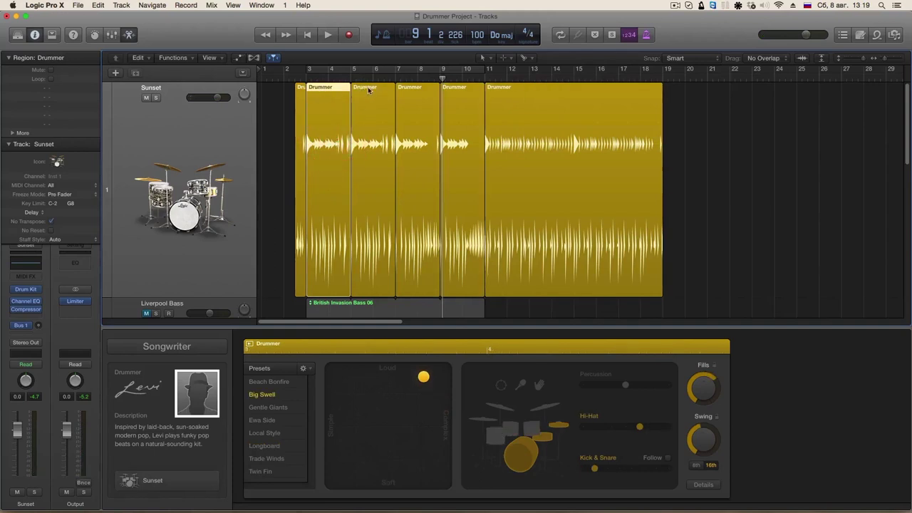
pyautogui.click(560, 139)
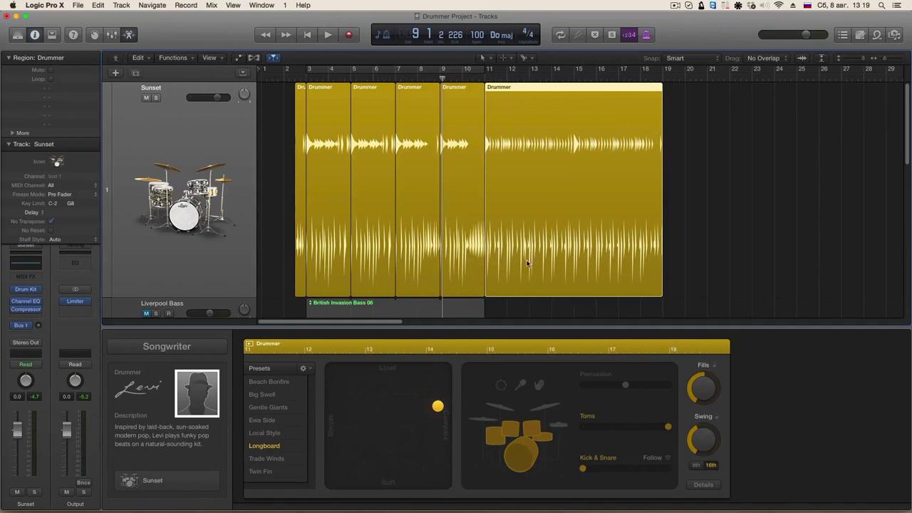
pyautogui.click(427, 95)
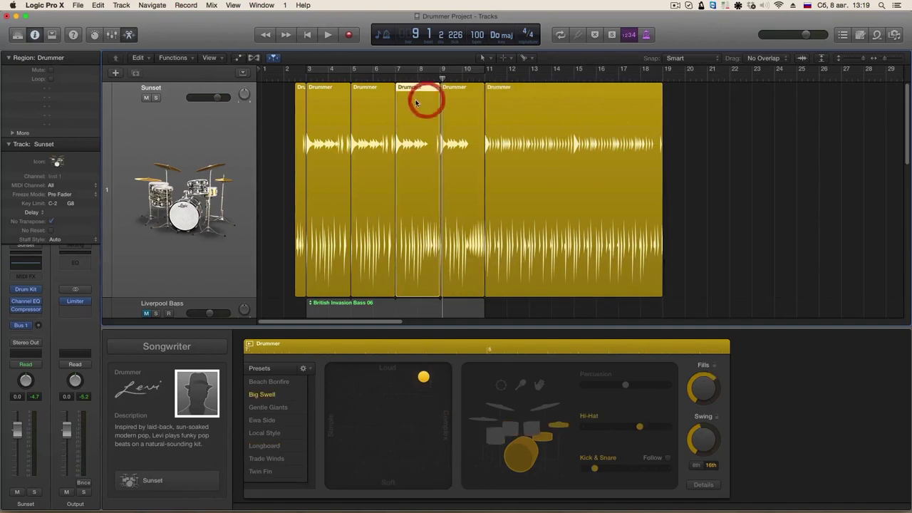
pyautogui.click(341, 90)
pyautogui.click(376, 116)
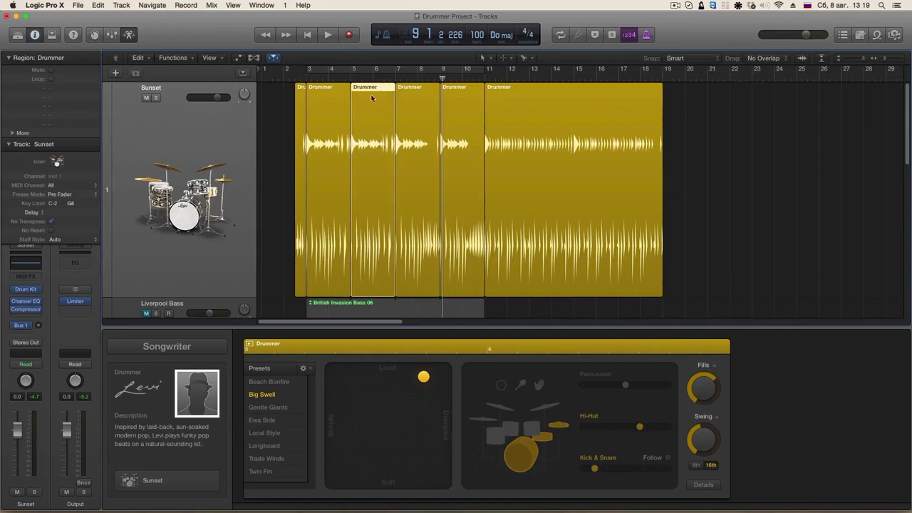
# Turn the fills amount of the Drummer region at bar 3 down to zero and raise it again.
pyautogui.click(300, 88)
pyautogui.click(339, 104)
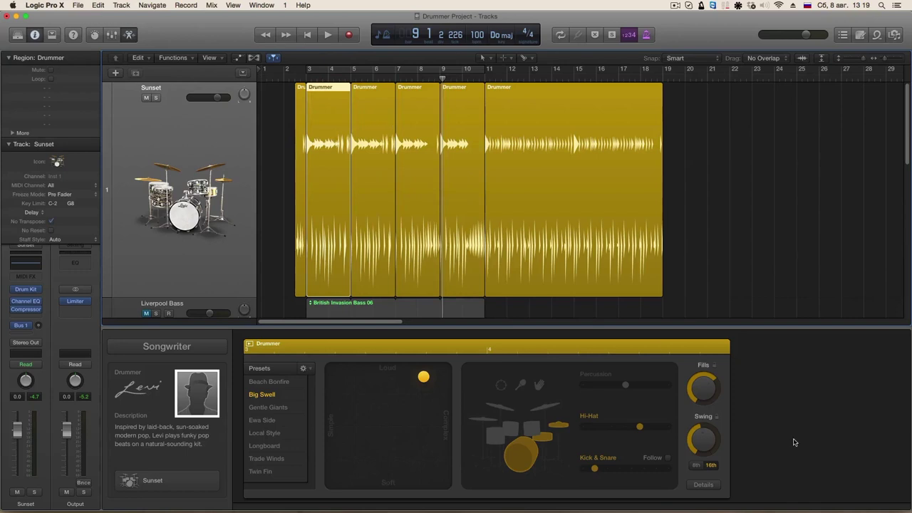
pyautogui.moveTo(713, 381); pyautogui.dragTo(709, 489)
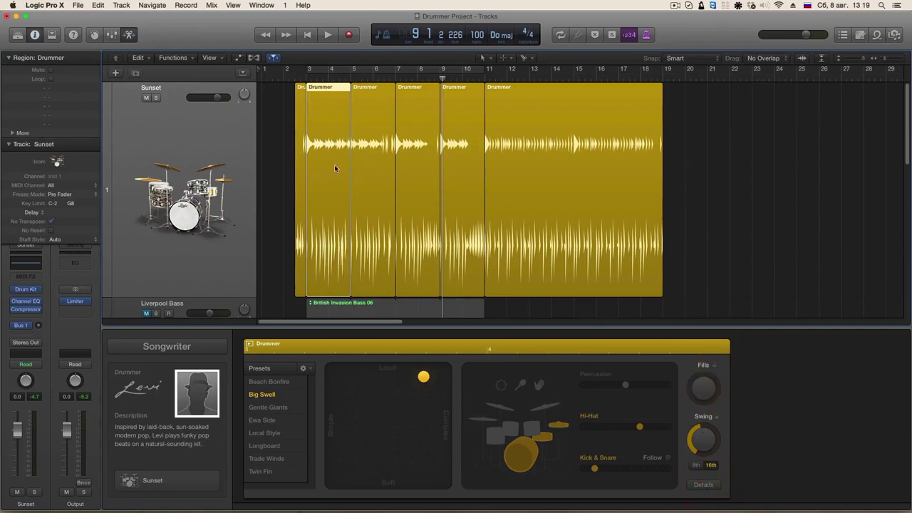
pyautogui.moveTo(701, 392); pyautogui.dragTo(703, 325)
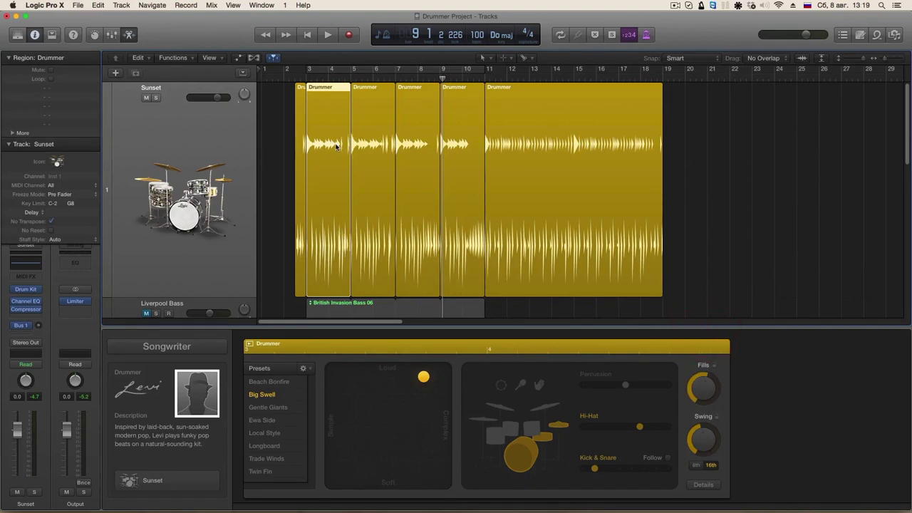
# Split the Drummer region starting at bar 11 at bars 13 and 14, and increase the fills amount of the one-bar region at bar 13.
pyautogui.click(530, 101)
pyautogui.moveTo(546, 104); pyautogui.dragTo(552, 138)
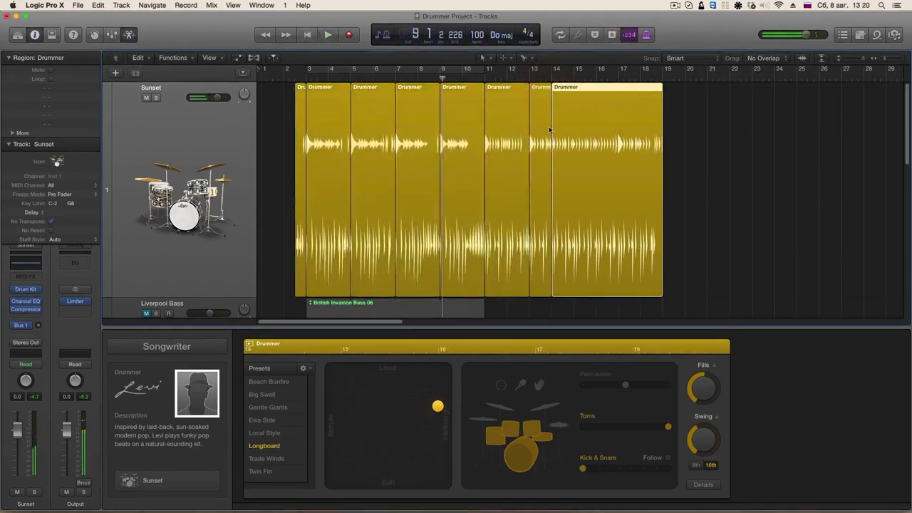
pyautogui.click(540, 159)
pyautogui.moveTo(708, 383); pyautogui.dragTo(709, 379)
pyautogui.click(531, 155)
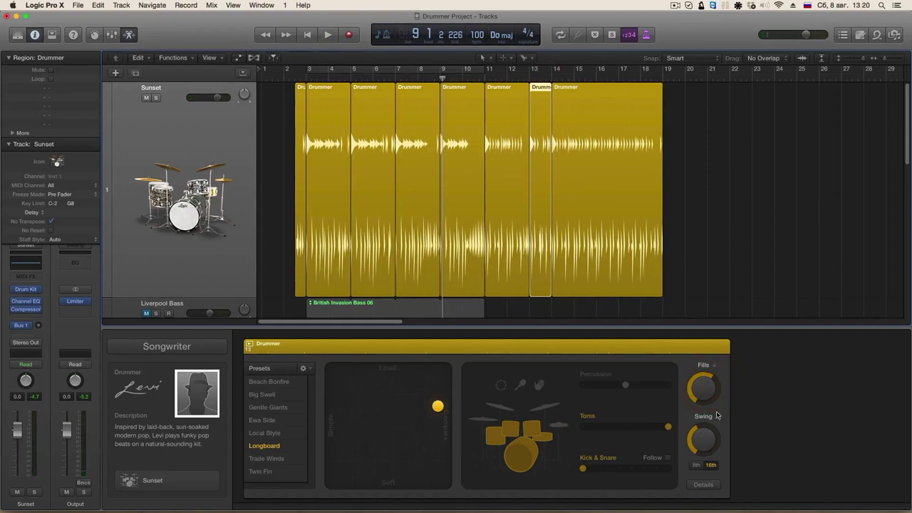
pyautogui.moveTo(702, 385); pyautogui.dragTo(699, 376)
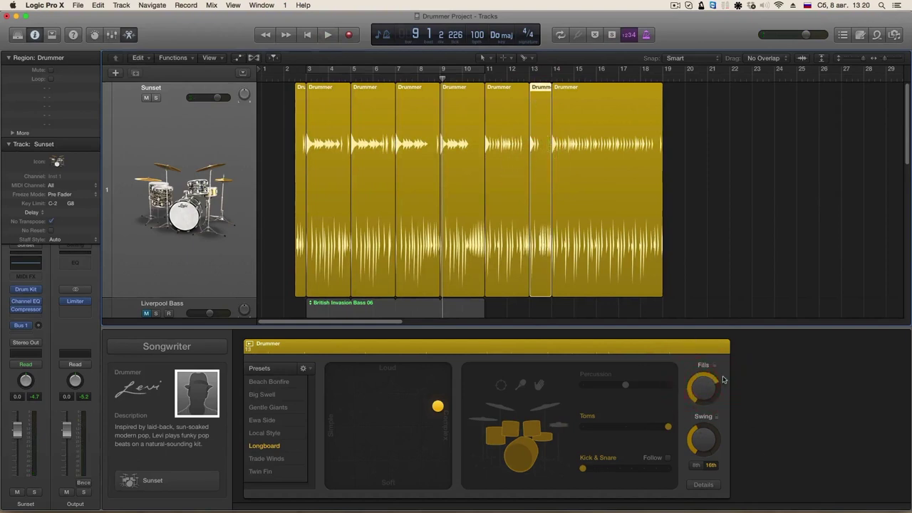
# Play the drum part from about bar 12 through the fill in bar 13 and stop in bar 14.
pyautogui.click(508, 77)
pyautogui.press('space')
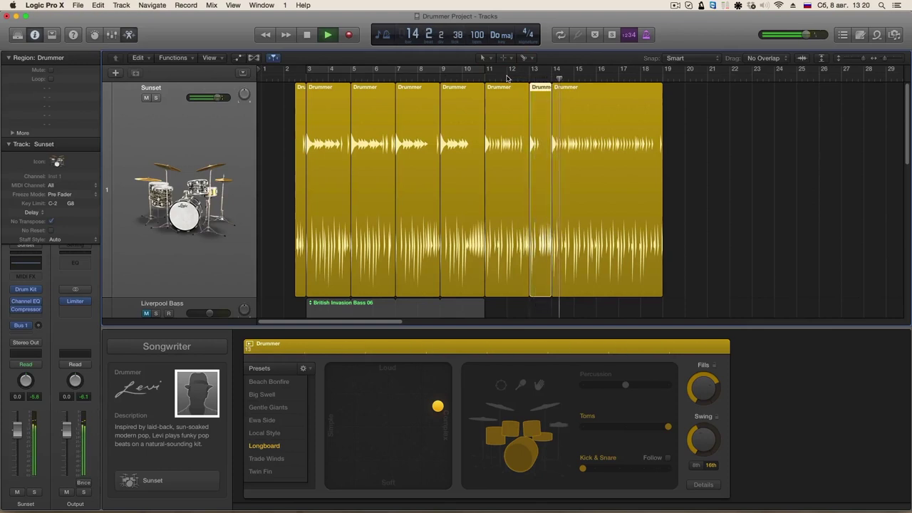
pyautogui.press('space')
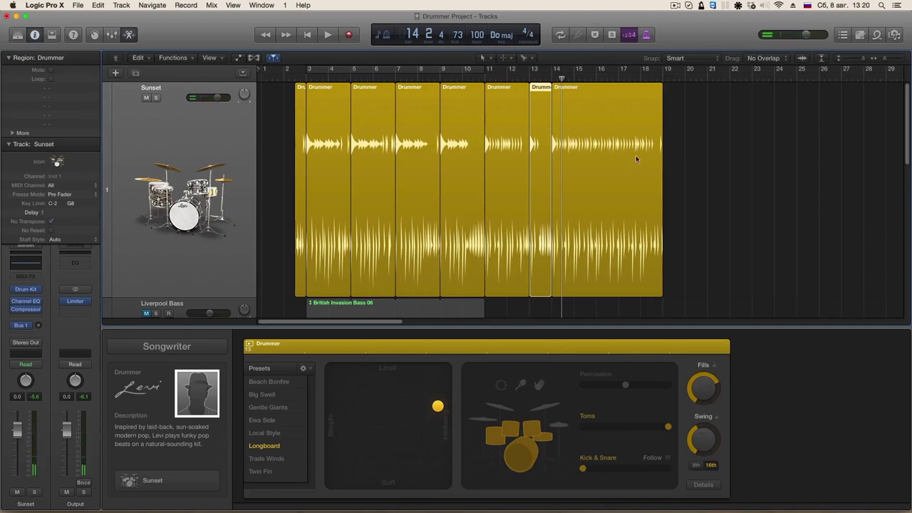
pyautogui.click(595, 213)
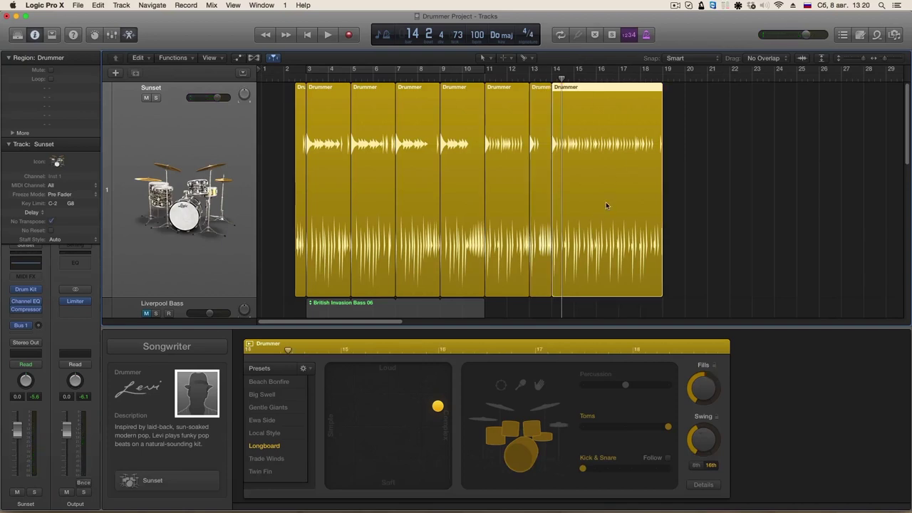
pyautogui.click(297, 177)
pyautogui.click(327, 174)
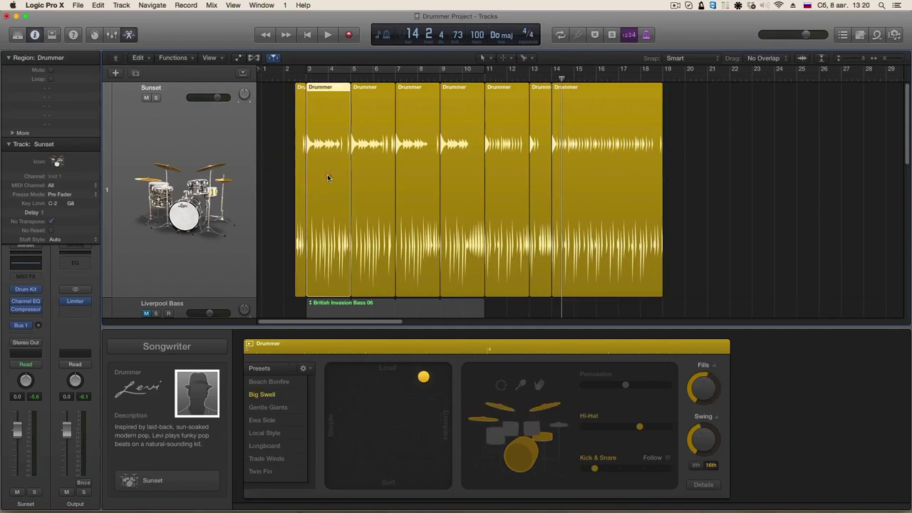
pyautogui.click(394, 183)
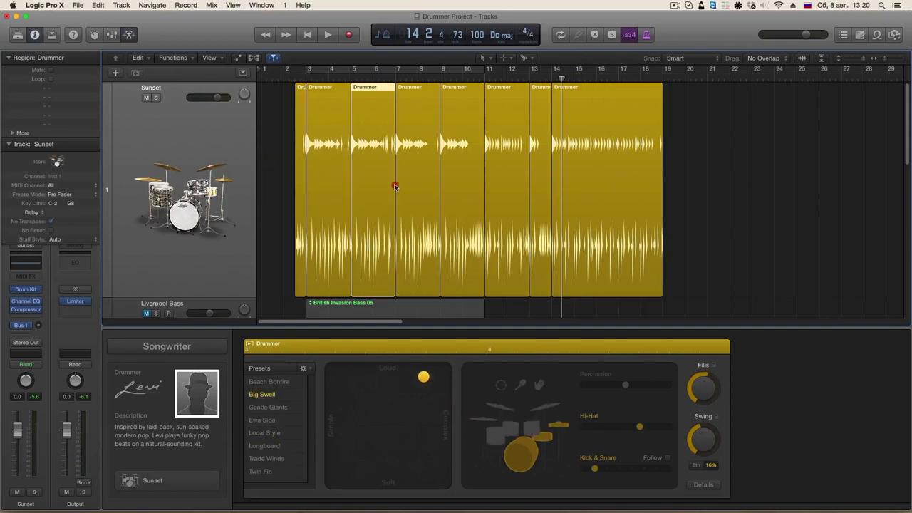
# Make the Drummer region at bar 3 slightly softer and more complex, trying the cymbals before returning to the hi-hat.
pyautogui.click(330, 183)
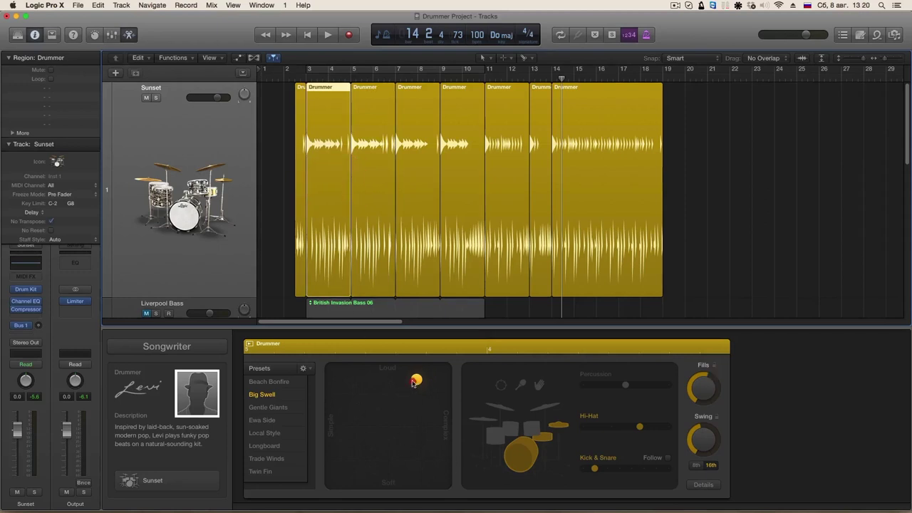
pyautogui.moveTo(418, 379)
pyautogui.mouseDown()
pyautogui.moveTo(384, 386)
pyautogui.moveTo(431, 383)
pyautogui.mouseUp()
pyautogui.click(501, 409)
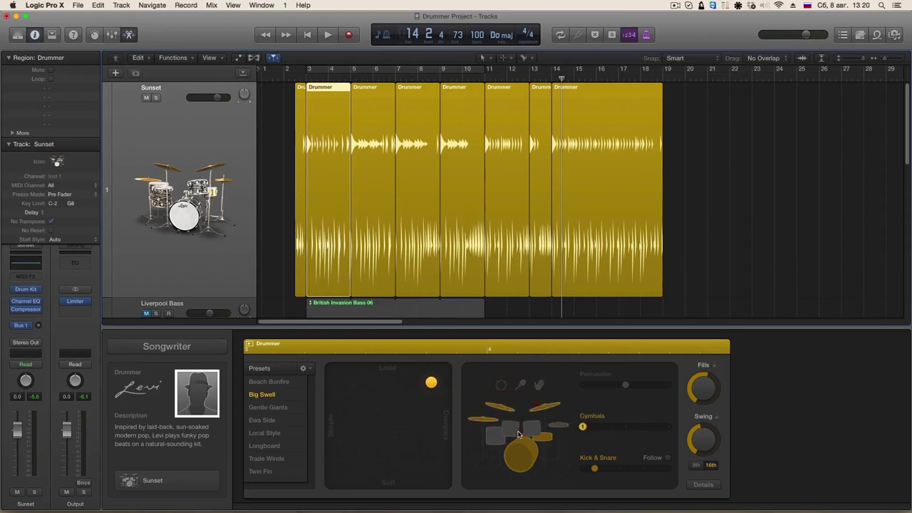
pyautogui.click(558, 427)
pyautogui.click(640, 426)
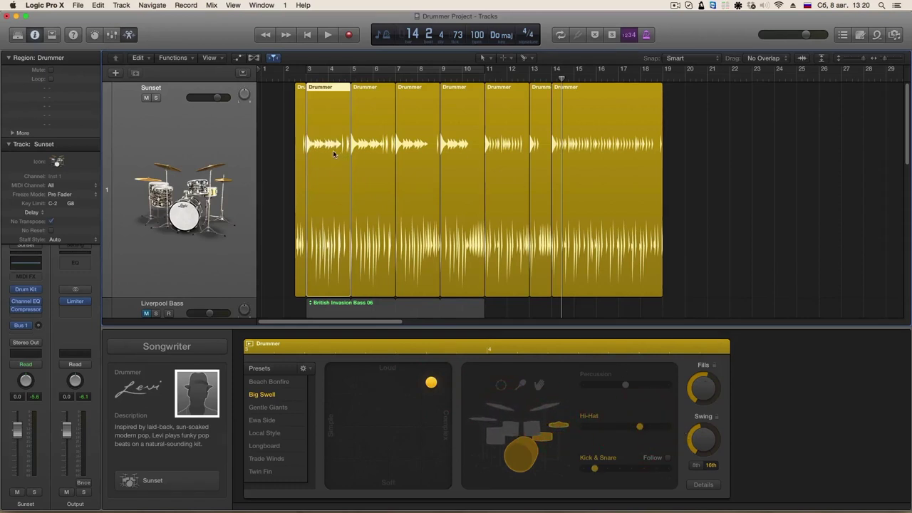
pyautogui.click(329, 95)
pyautogui.click(375, 157)
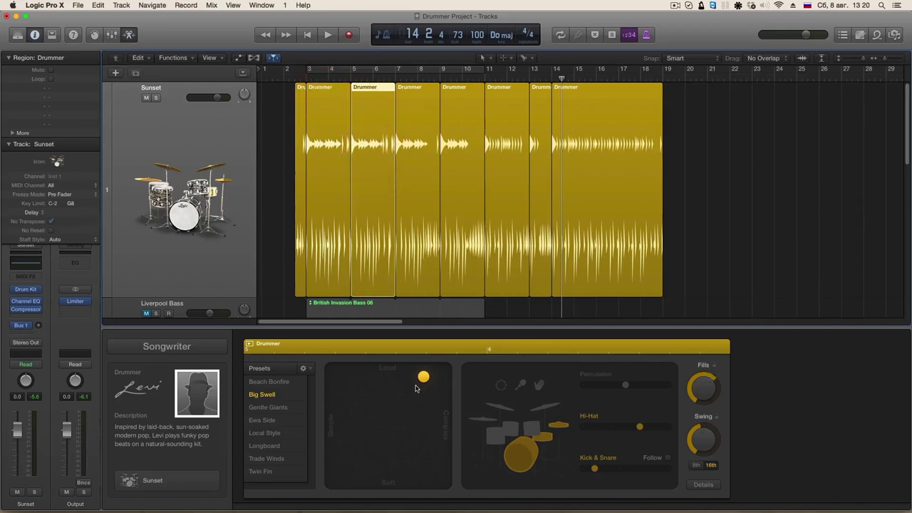
pyautogui.click(403, 177)
pyautogui.click(336, 178)
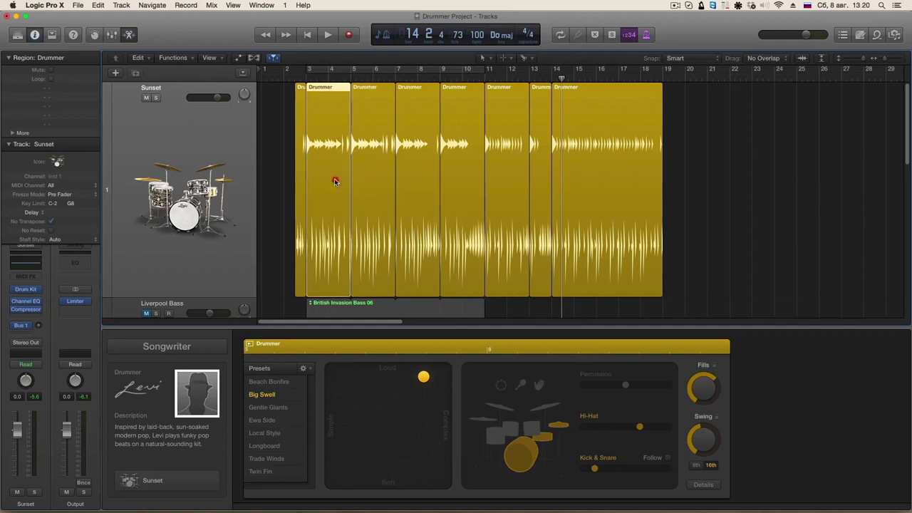
# Make all eight Drummer regions simpler and softer together, keeping the hi-hat as the timekeeping part.
pyautogui.moveTo(711, 176); pyautogui.dragTo(281, 159)
pyautogui.click(406, 389)
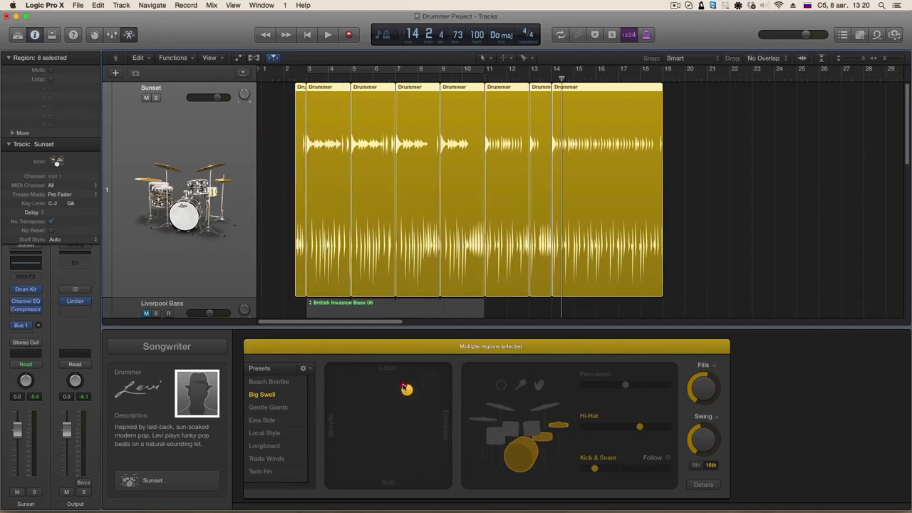
pyautogui.click(412, 388)
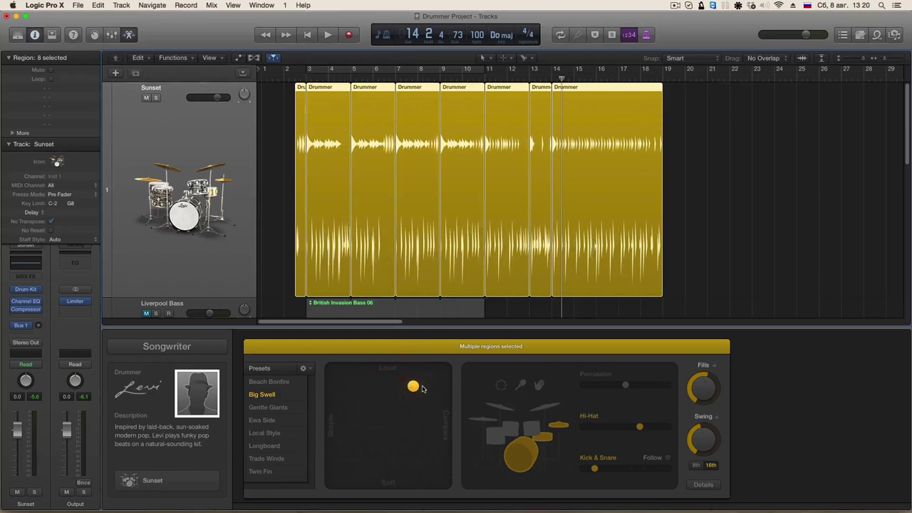
pyautogui.click(558, 426)
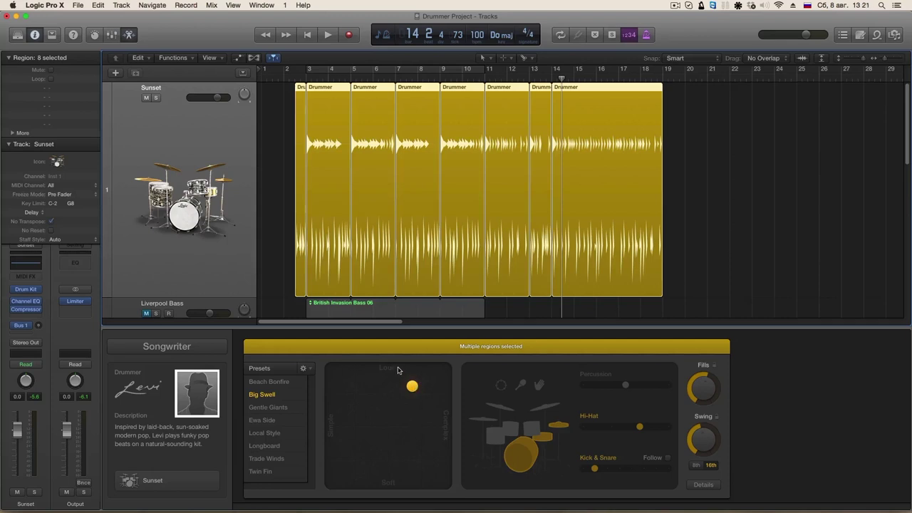
# Compare the Drummer settings shown for all regions selected together with those of the single region at bar 13.
pyautogui.moveTo(714, 172); pyautogui.dragTo(279, 199)
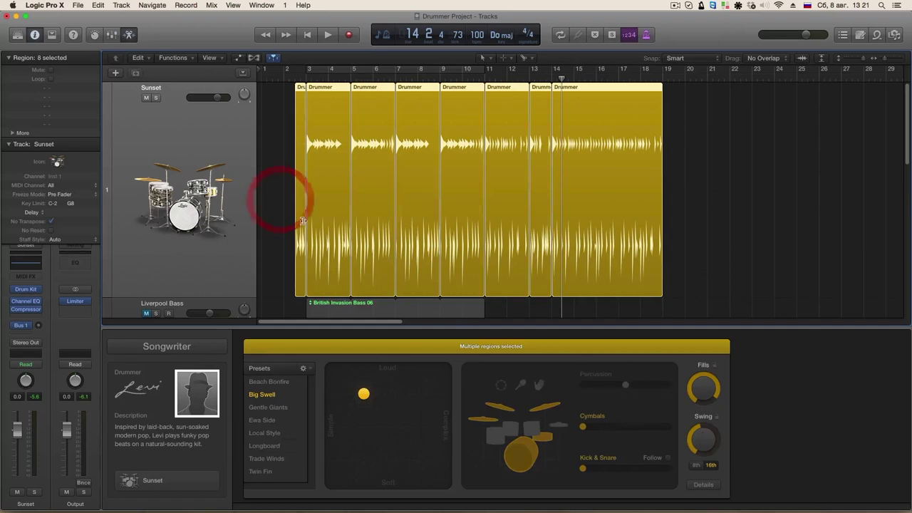
pyautogui.click(741, 216)
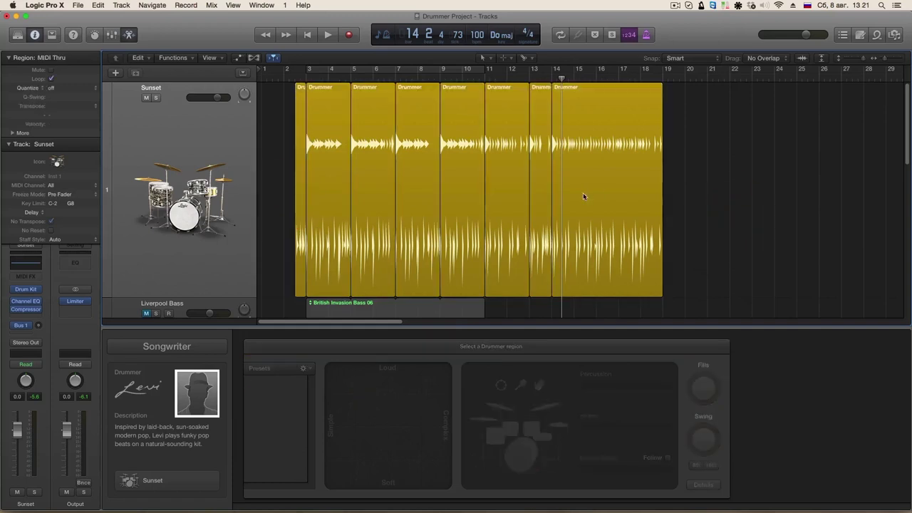
pyautogui.click(531, 186)
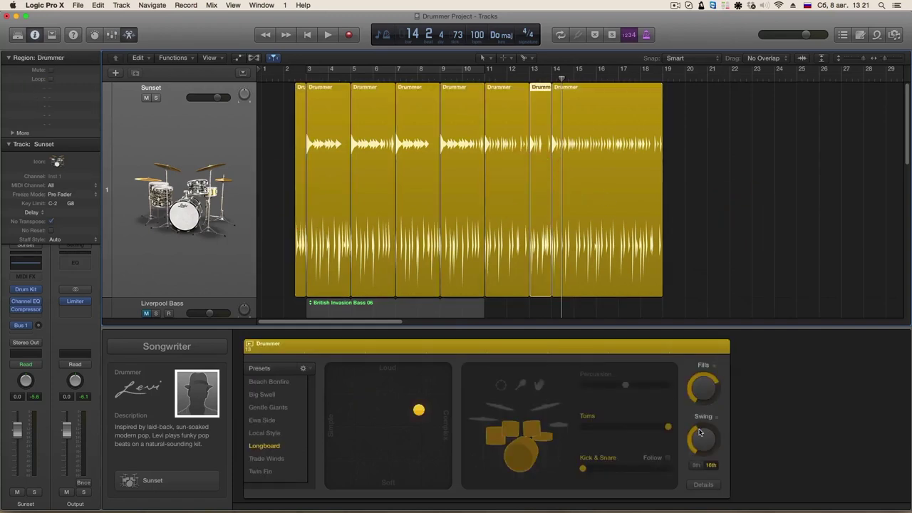
pyautogui.click(707, 172)
pyautogui.moveTo(761, 176); pyautogui.dragTo(297, 205)
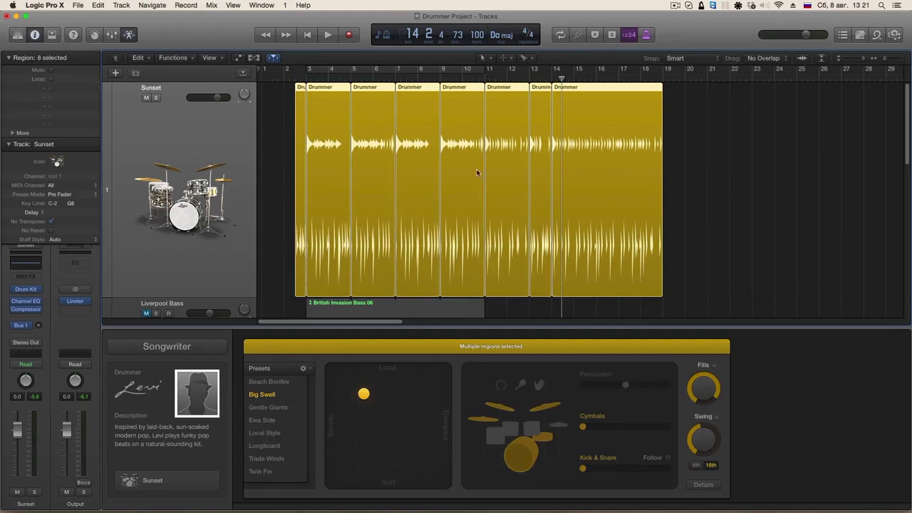
pyautogui.click(667, 183)
pyautogui.click(531, 205)
pyautogui.moveTo(503, 206); pyautogui.dragTo(466, 209)
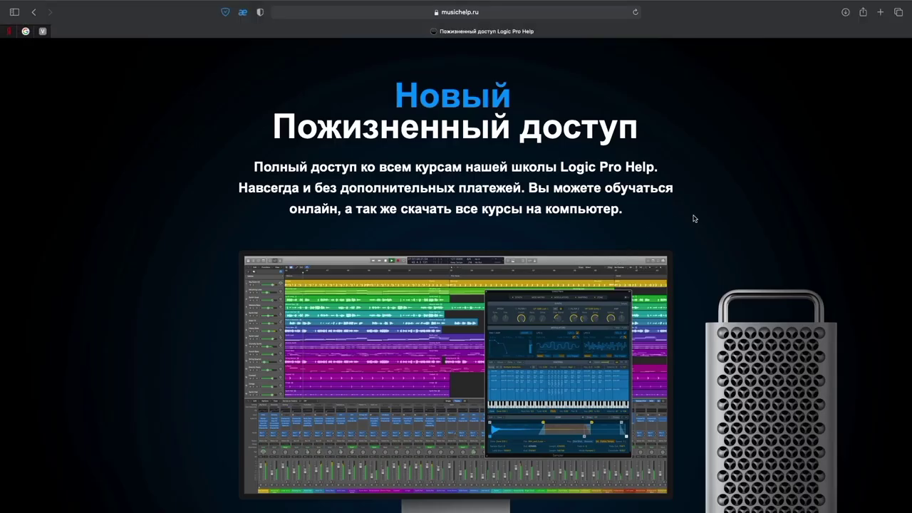
# Switch to the browser and read through the musichelp.ru lifetime access offer, down to its course packages.
pyautogui.scroll(-5, 695, 218)
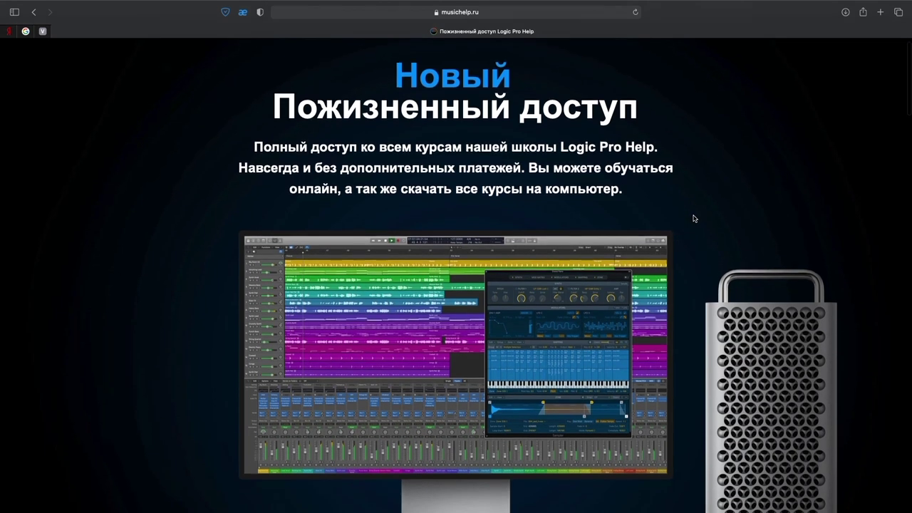
pyautogui.scroll(-5, 694, 218)
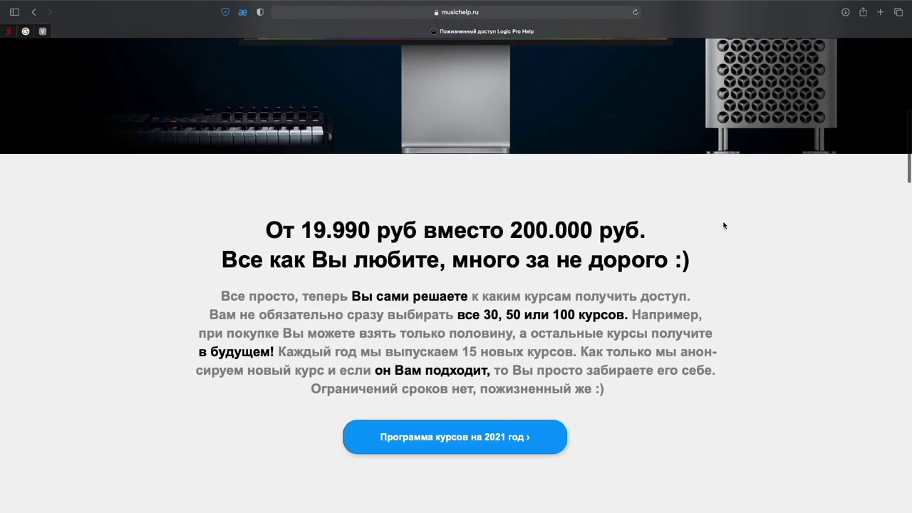
pyautogui.scroll(-5, 727, 228)
pyautogui.scroll(-4, 726, 228)
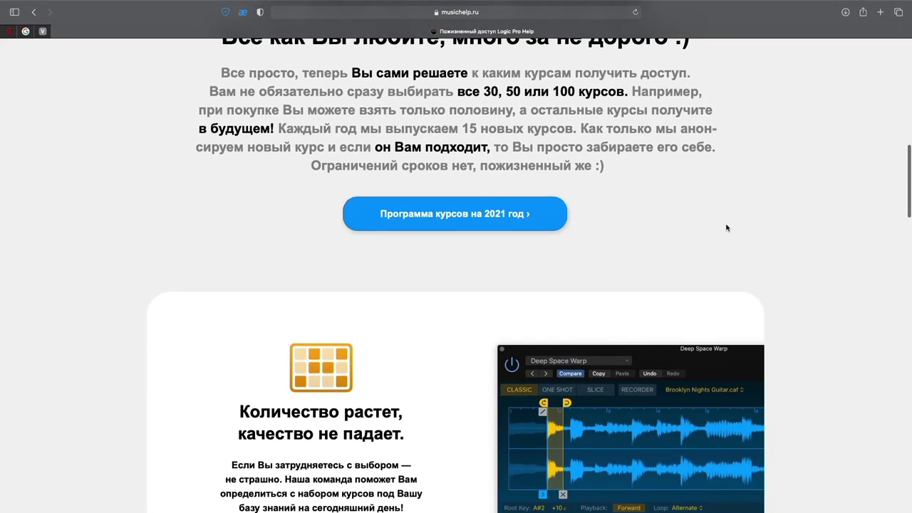
pyautogui.scroll(-3, 781, 235)
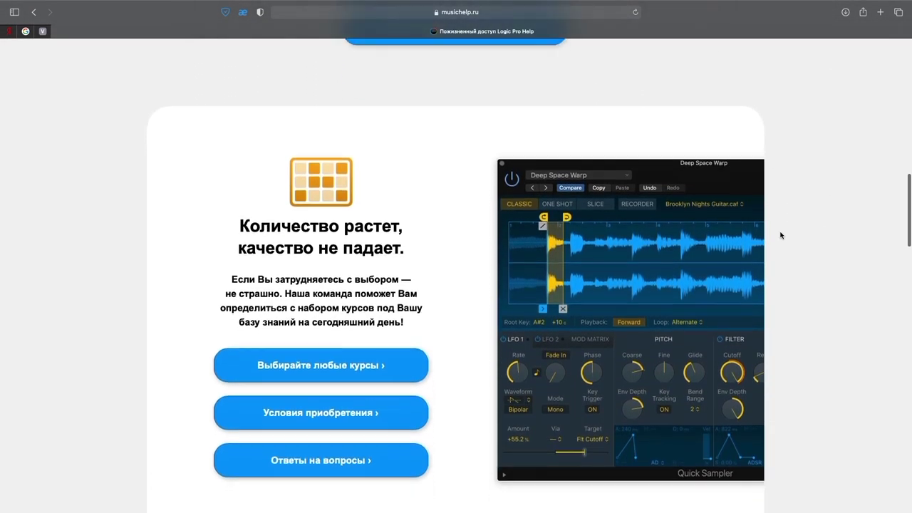
pyautogui.scroll(-3, 781, 235)
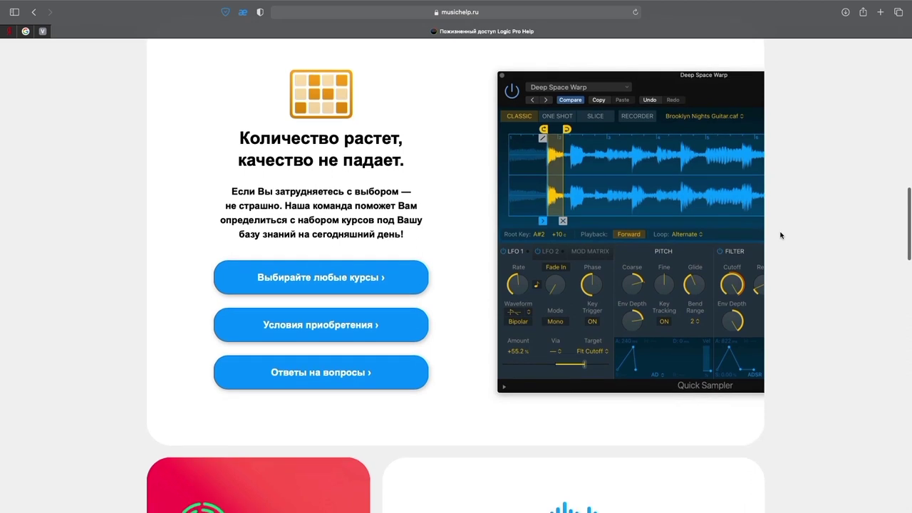
pyautogui.scroll(-5, 781, 236)
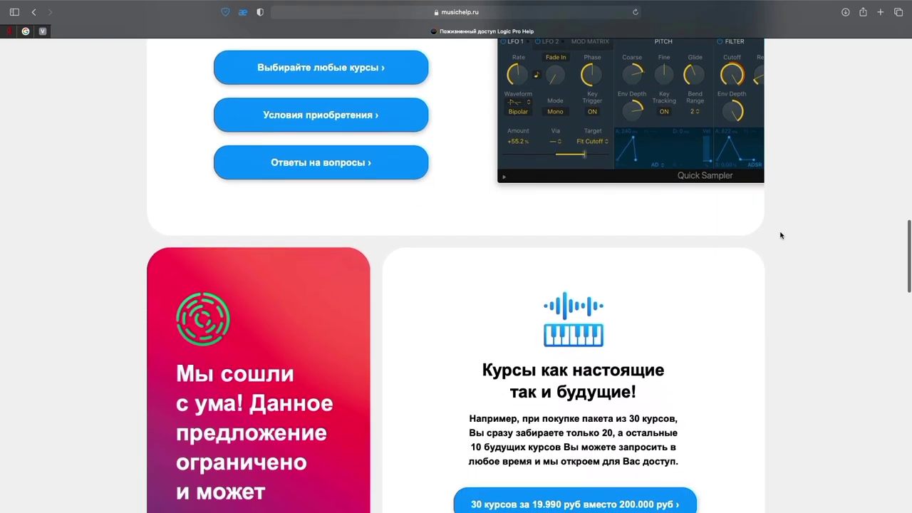
pyautogui.scroll(-2, 781, 235)
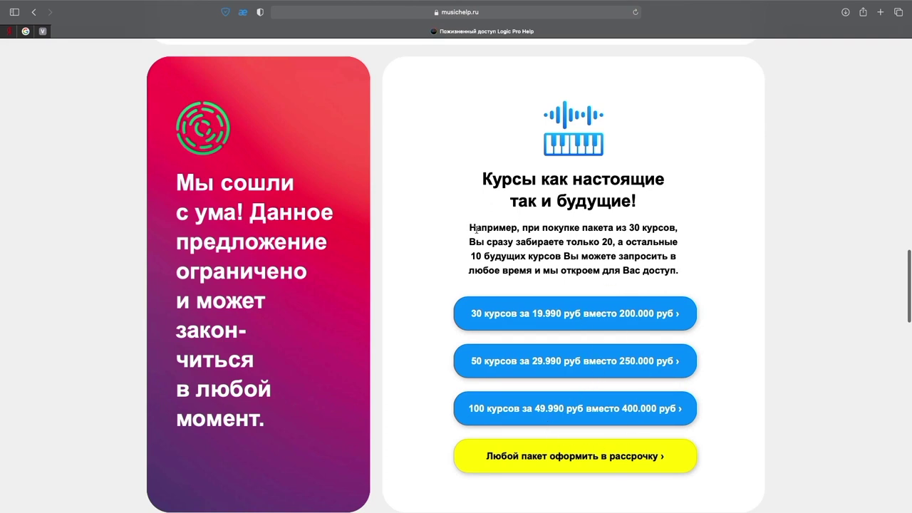
pyautogui.scroll(-7, 471, 191)
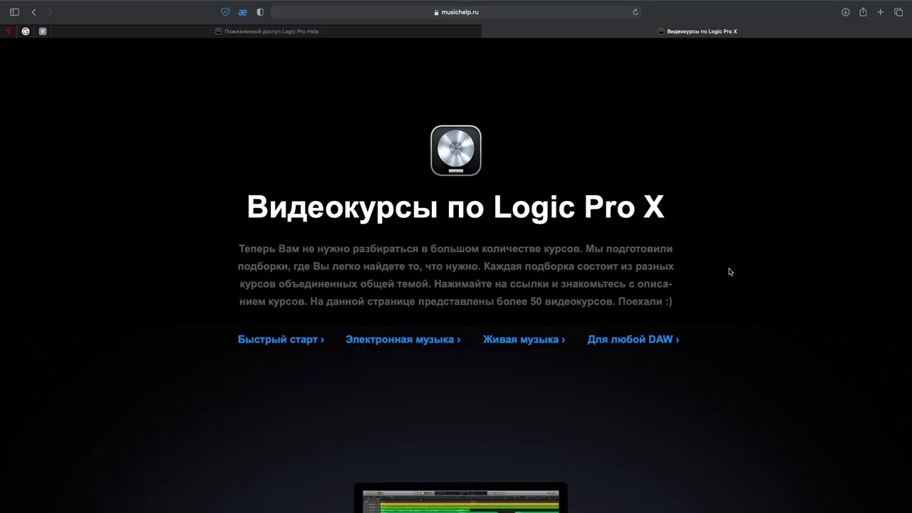
# Look through the Logic Pro X video courses page, from the quick-start collection to the electronic music courses.
pyautogui.scroll(-2, 729, 272)
pyautogui.scroll(-14, 730, 272)
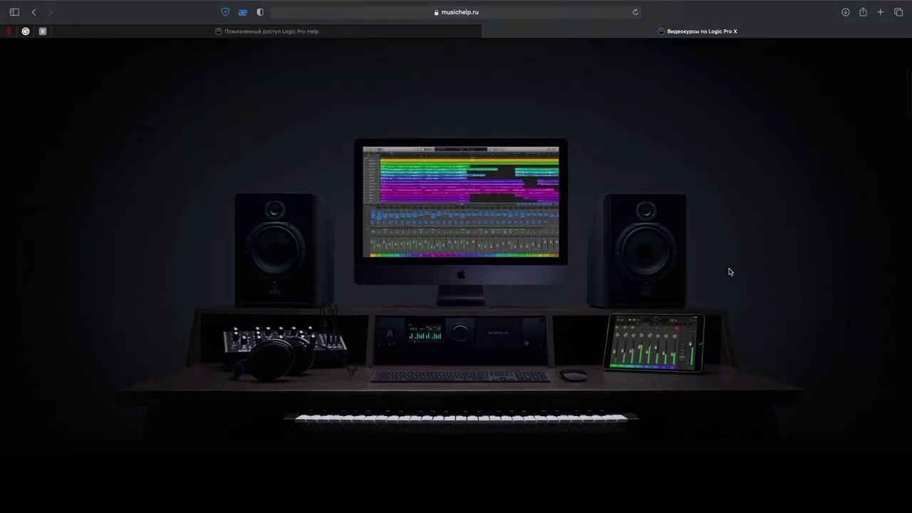
pyautogui.scroll(-11, 730, 271)
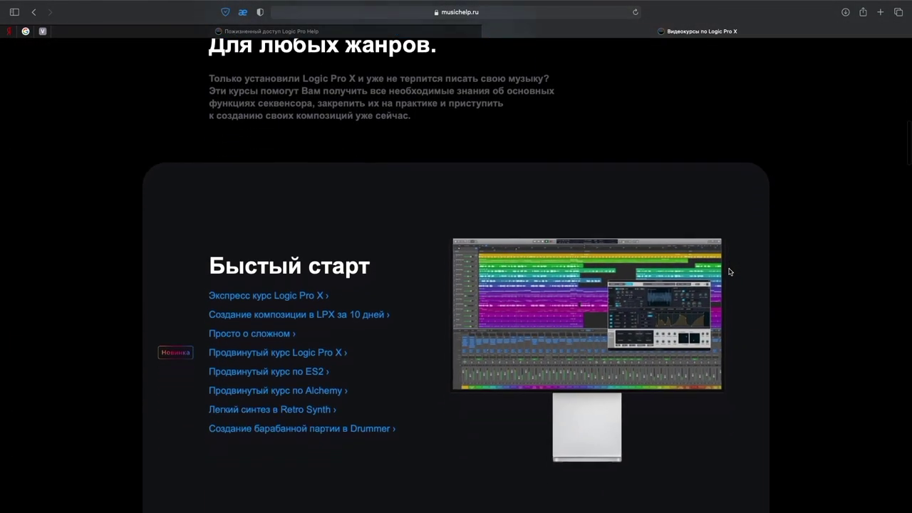
pyautogui.scroll(-10, 730, 271)
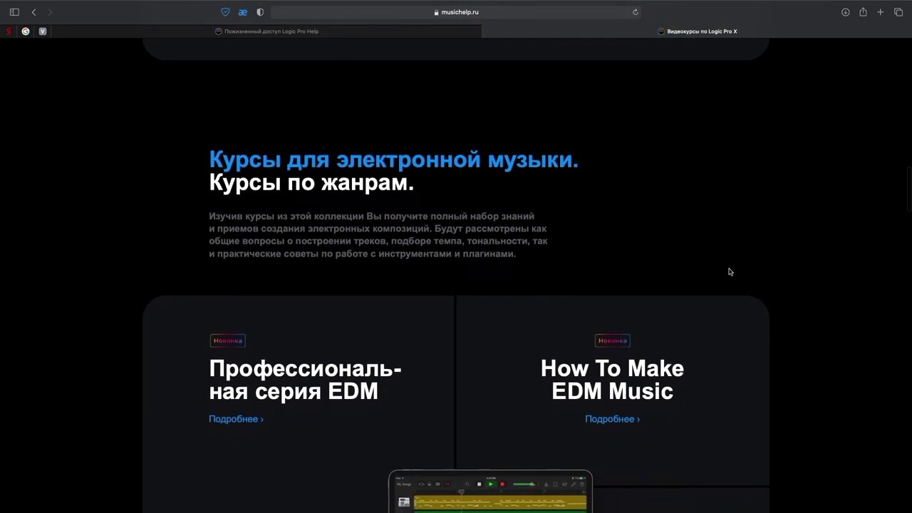
# Look through the course collections for electronic music, live music and any DAW, and close the video courses page.
pyautogui.scroll(-11, 730, 271)
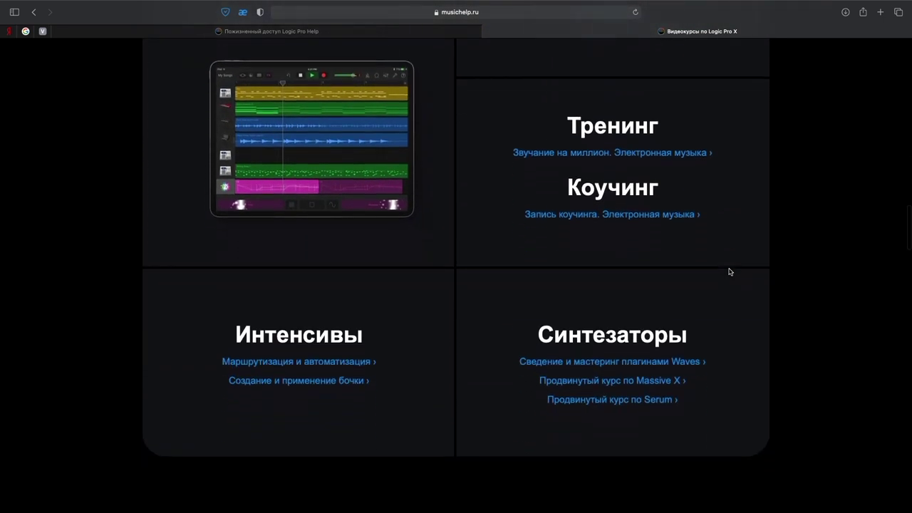
pyautogui.scroll(-10, 729, 271)
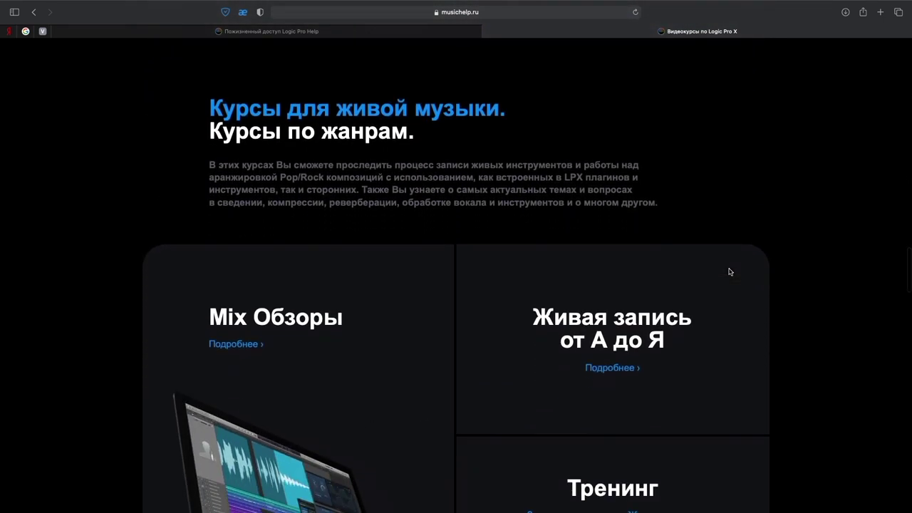
pyautogui.scroll(-12, 730, 272)
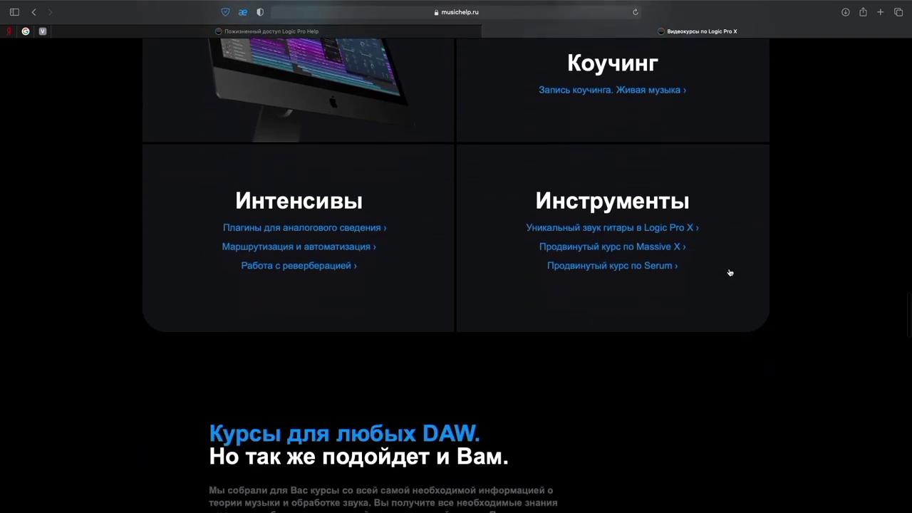
pyautogui.scroll(-8, 730, 272)
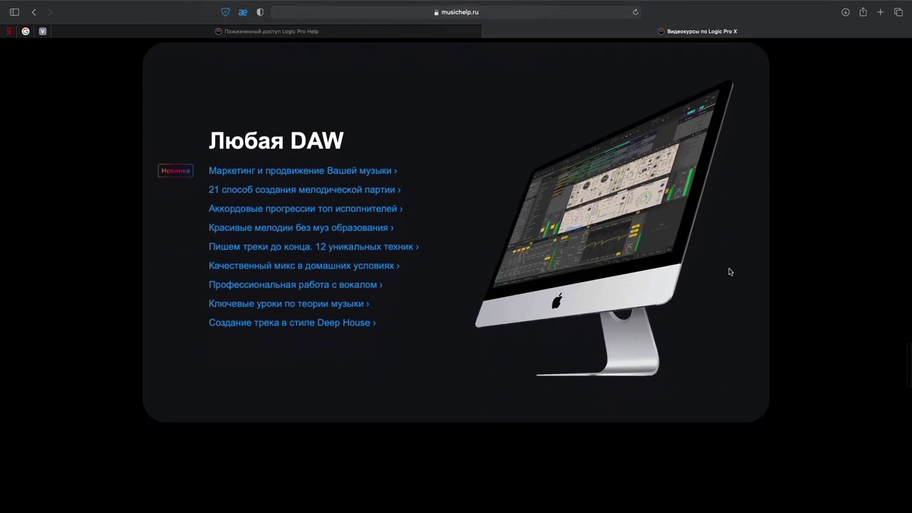
pyautogui.press('super+w')
# Review the lifetime access offer and read its purchase terms on access, technical support and Skype consultation.
pyautogui.scroll(2, 863, 290)
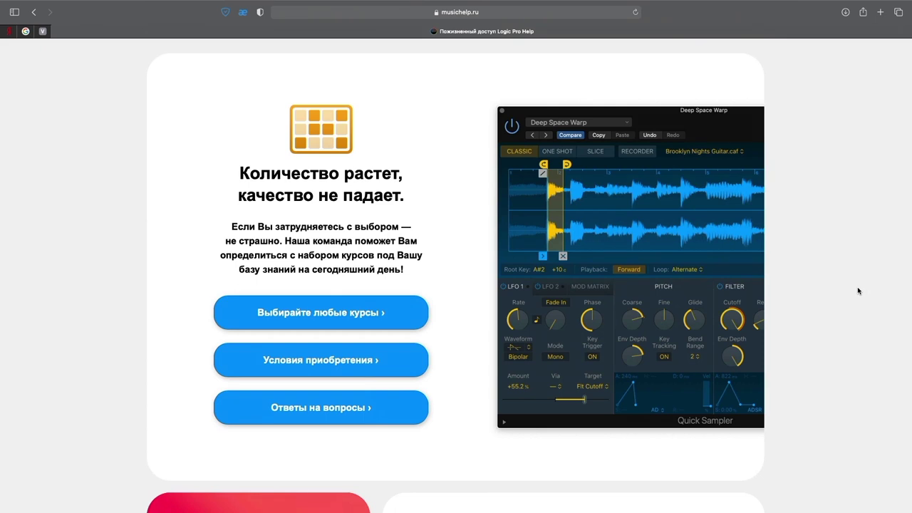
pyautogui.scroll(2, 737, 293)
pyautogui.scroll(-10, 724, 293)
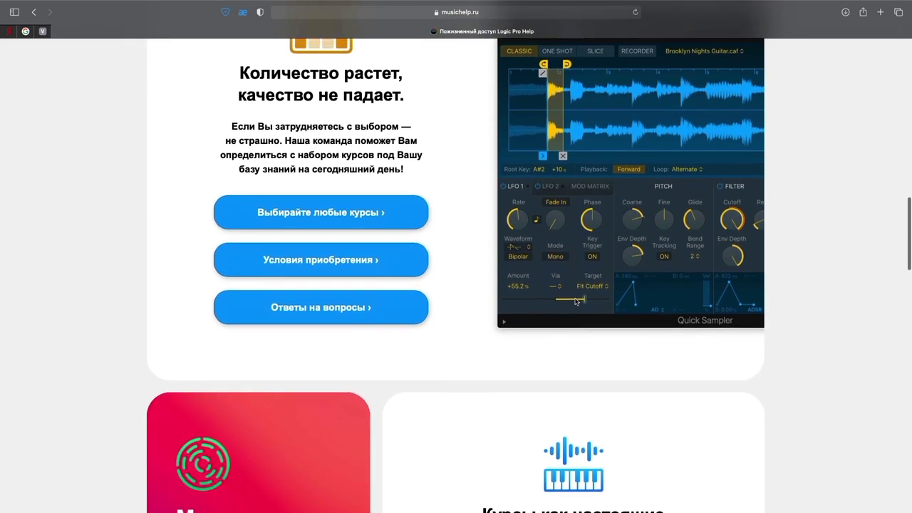
pyautogui.scroll(-1, 579, 301)
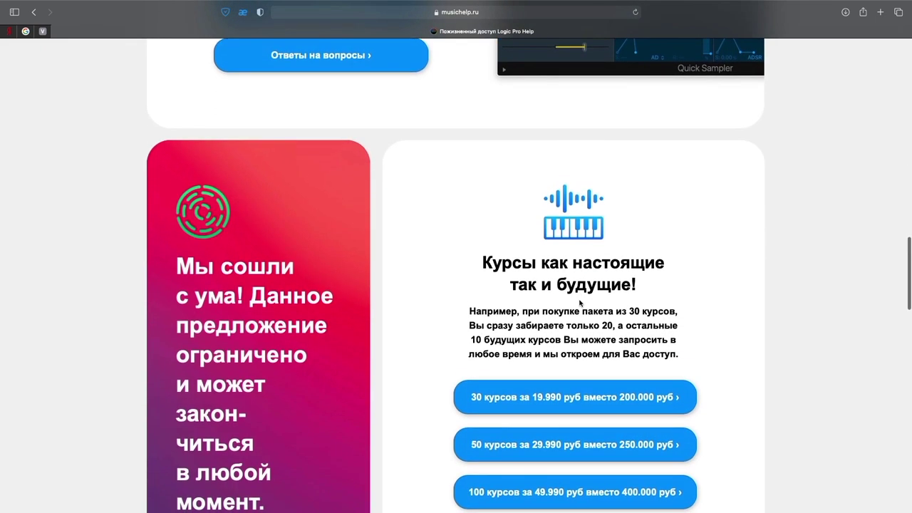
pyautogui.scroll(-2, 580, 303)
pyautogui.scroll(11, 577, 304)
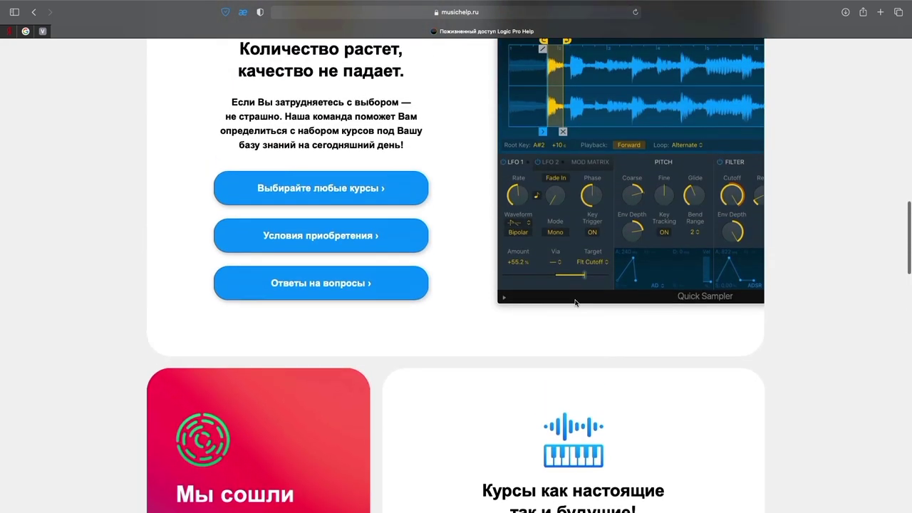
pyautogui.click(320, 370)
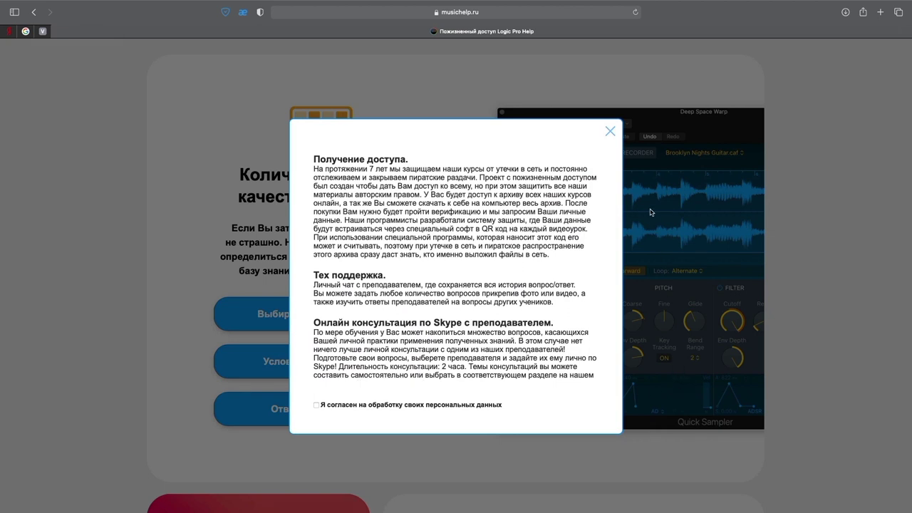
pyautogui.click(610, 132)
# Read through the course packages and the extra privileges, commercial software and support included with them.
pyautogui.scroll(-6, 581, 320)
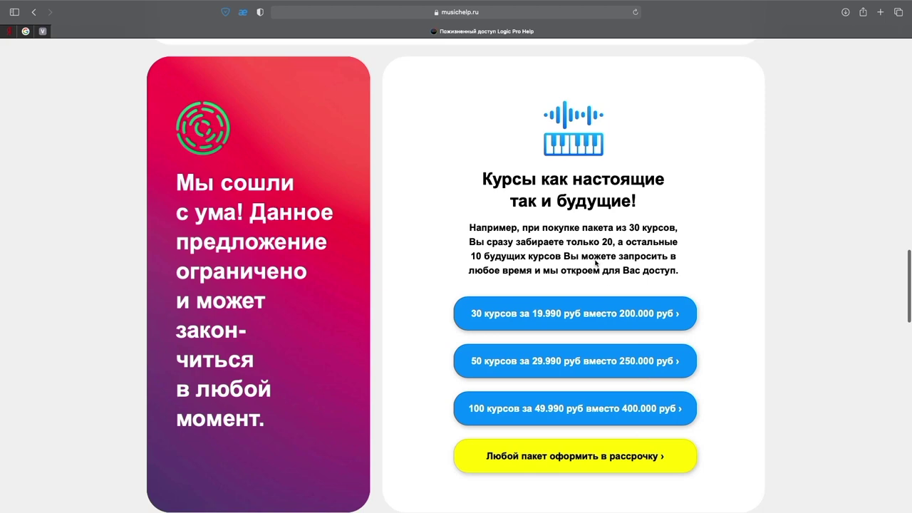
pyautogui.scroll(-10, 471, 191)
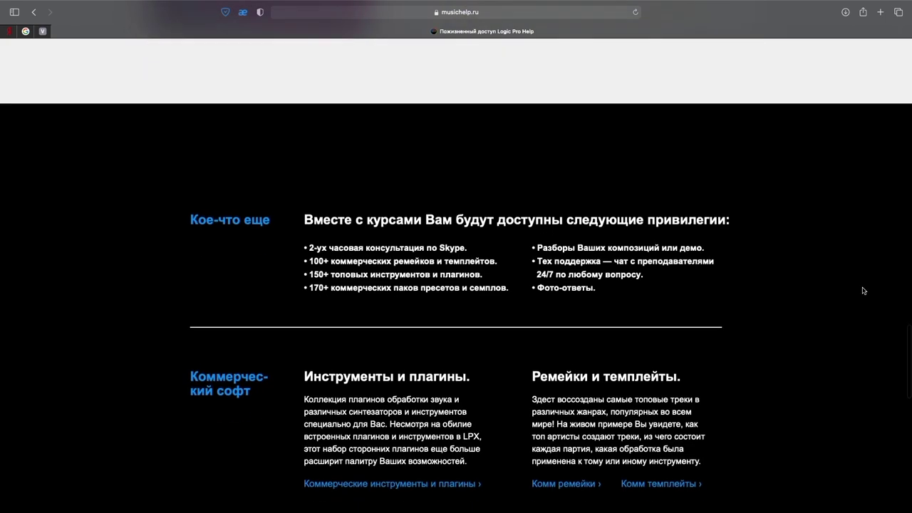
pyautogui.scroll(-3, 864, 290)
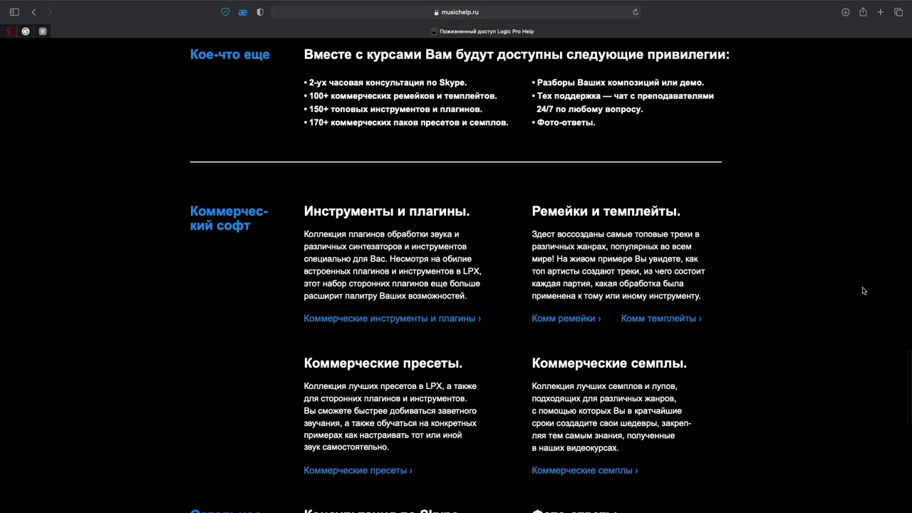
pyautogui.scroll(-3, 863, 291)
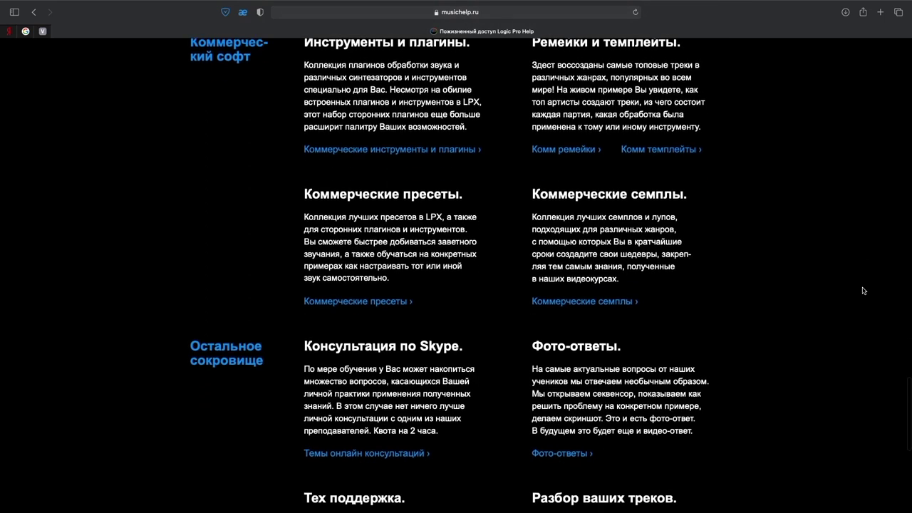
pyautogui.scroll(-3, 864, 291)
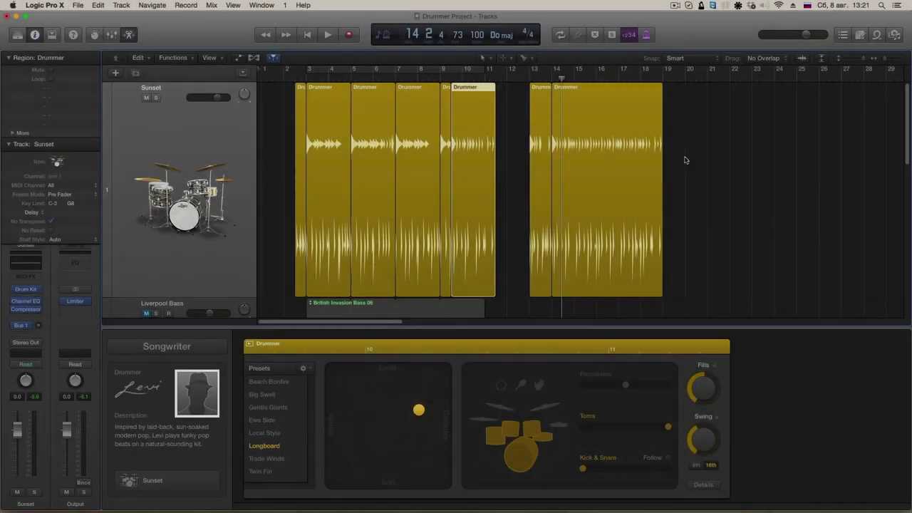
# In Logic Pro X, delete all eight Drummer regions on the Sunset track and create a new Drummer region at bar 3.
pyautogui.click(240, 163)
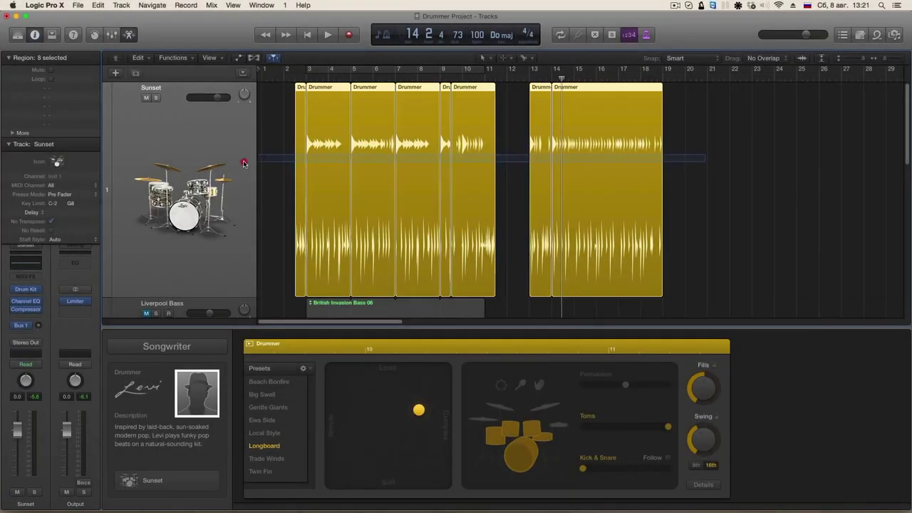
pyautogui.press('Delete')
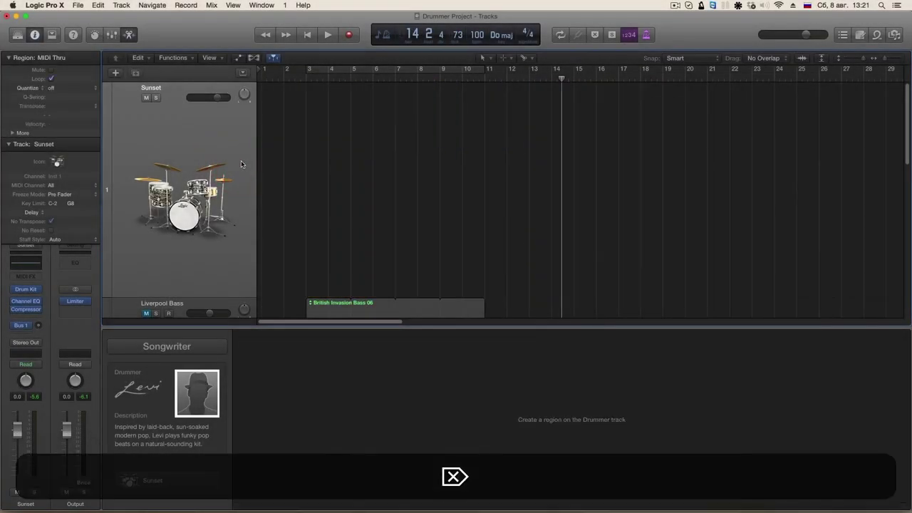
pyautogui.keyDown('ctrl'); pyautogui.click(295, 145); pyautogui.keyUp('ctrl')
pyautogui.click(312, 148)
pyautogui.click(340, 157)
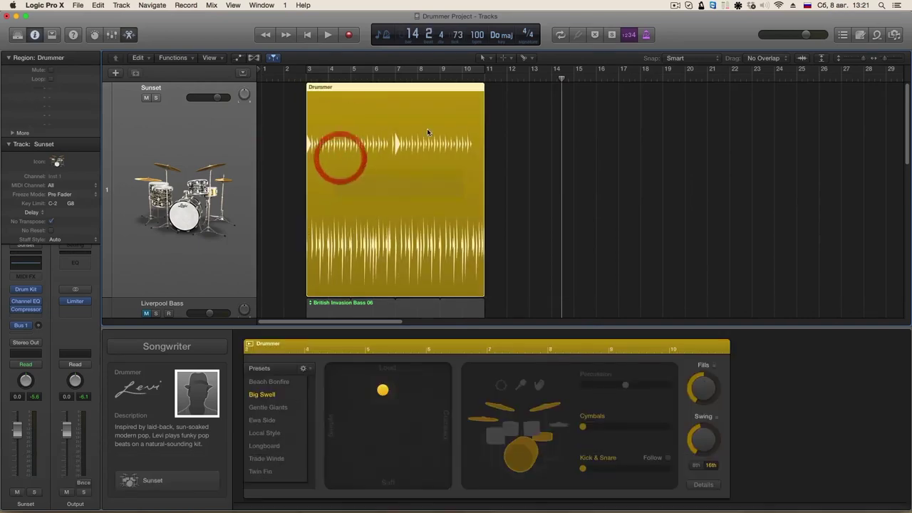
# Turn on cycling over bars 3 to 11 and make the new Drummer region slightly louder and more complex.
pyautogui.click(439, 74)
pyautogui.moveTo(390, 393); pyautogui.dragTo(404, 390)
pyautogui.scroll(-5, 515, 195)
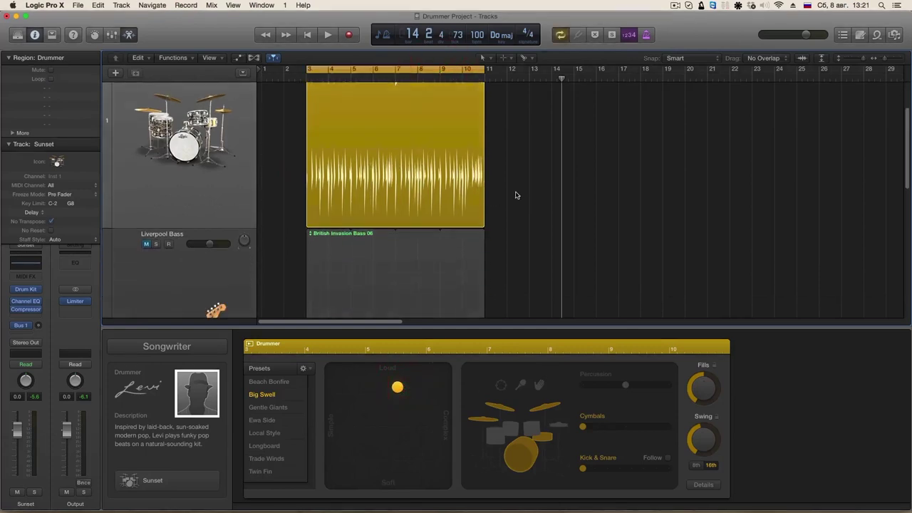
pyautogui.scroll(5, 515, 197)
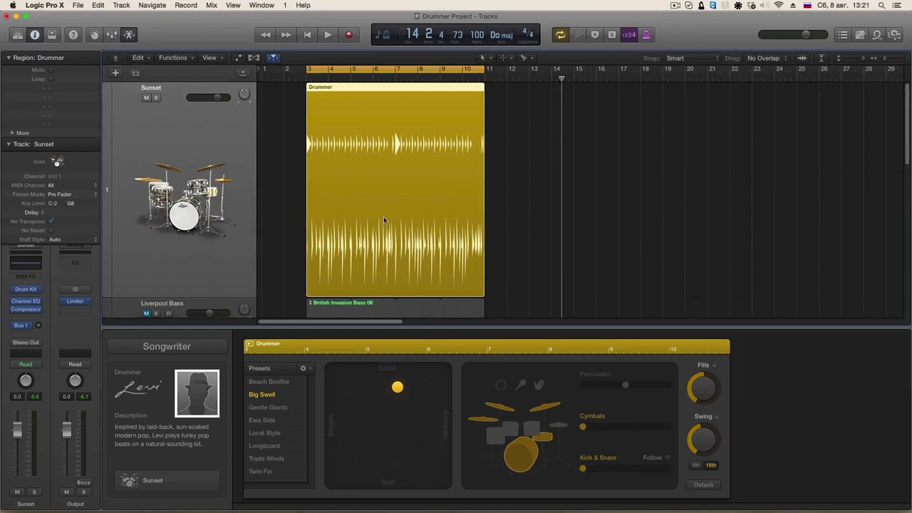
# Unmute the Liverpool Bass track, audition it with the drums and lower its volume slightly.
pyautogui.scroll(-5, 383, 217)
pyautogui.click(147, 195)
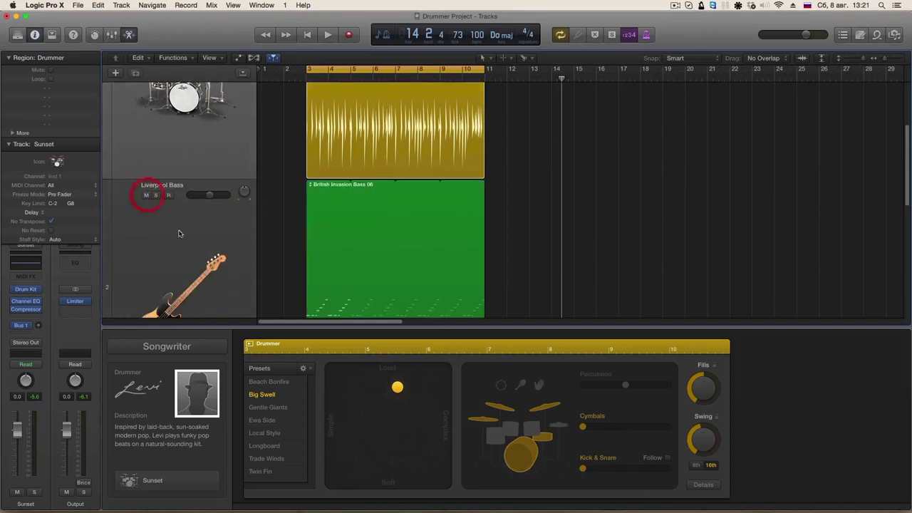
pyautogui.press('space')
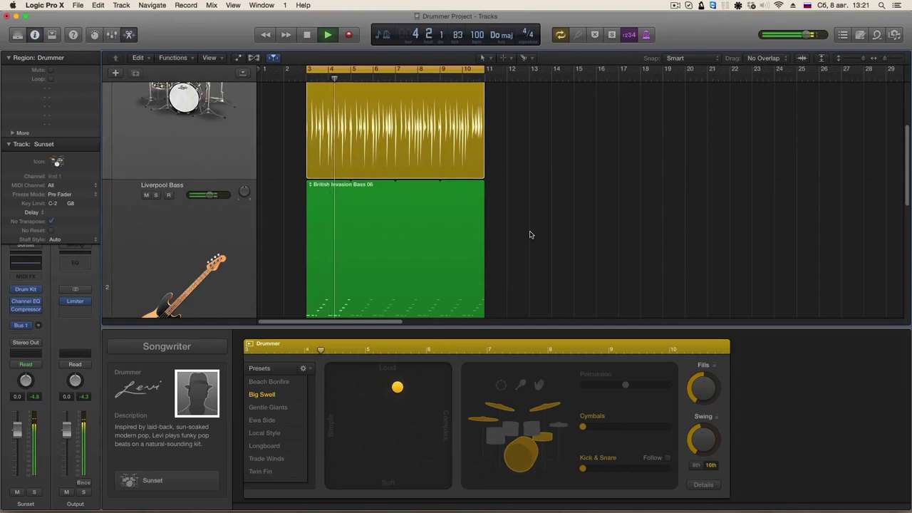
pyautogui.press('space')
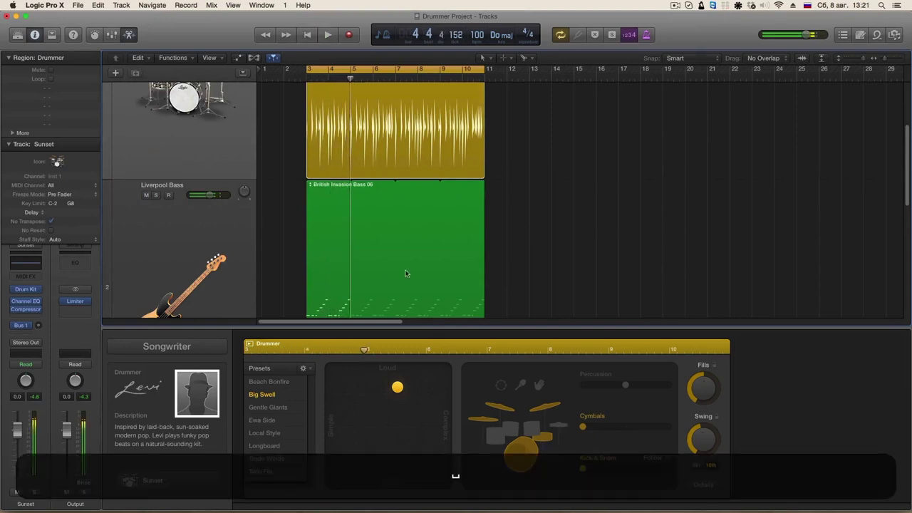
pyautogui.click(205, 196)
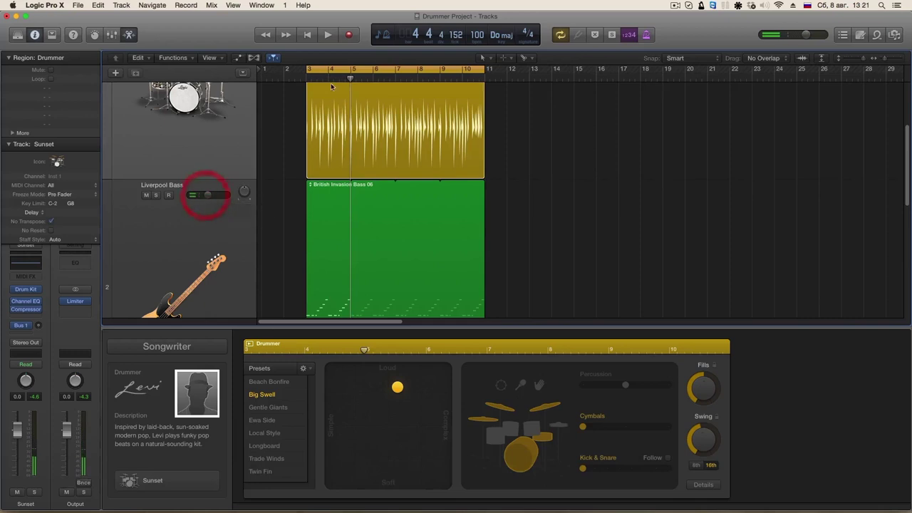
# Make the Drummer region's kick and snare follow the Liverpool Bass track.
pyautogui.click(336, 256)
pyautogui.click(323, 146)
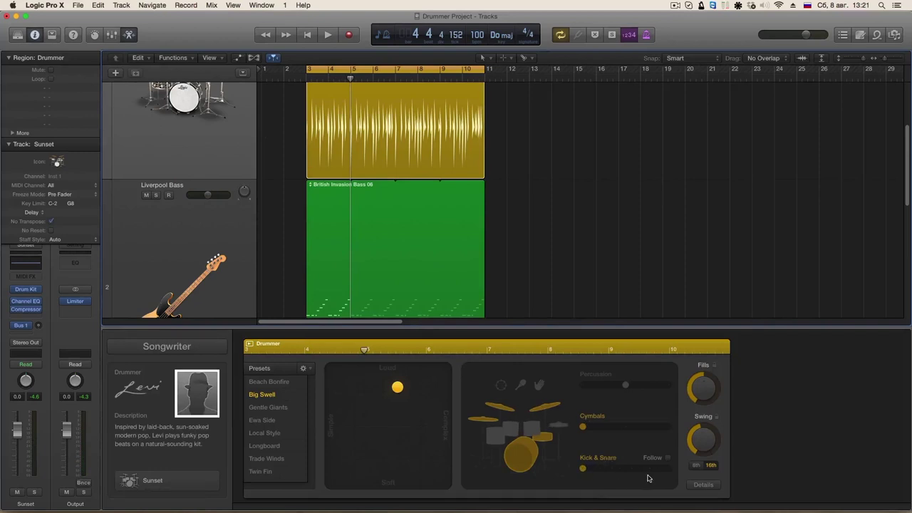
pyautogui.click(668, 459)
pyautogui.click(611, 469)
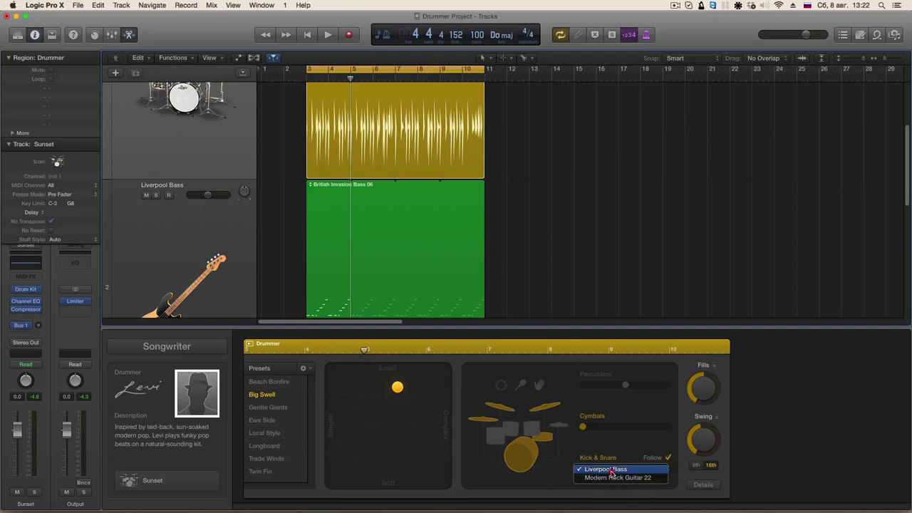
pyautogui.click(611, 470)
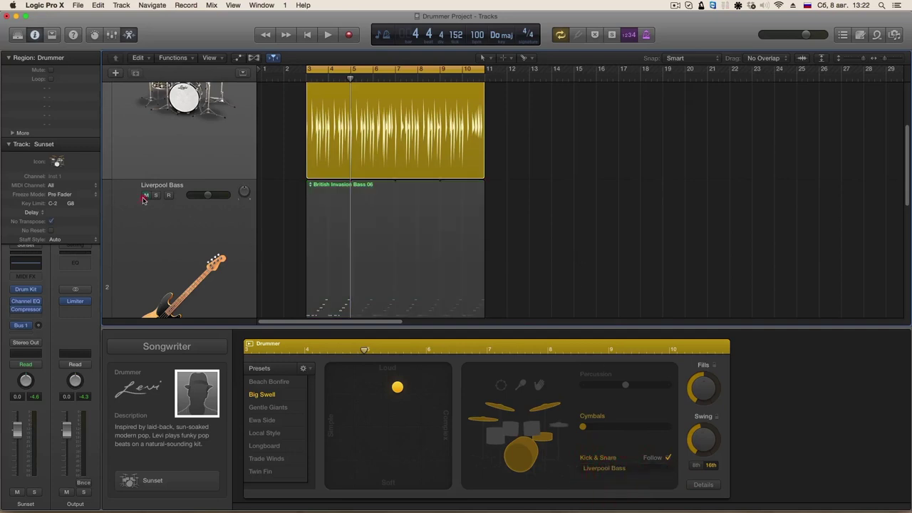
pyautogui.click(629, 471)
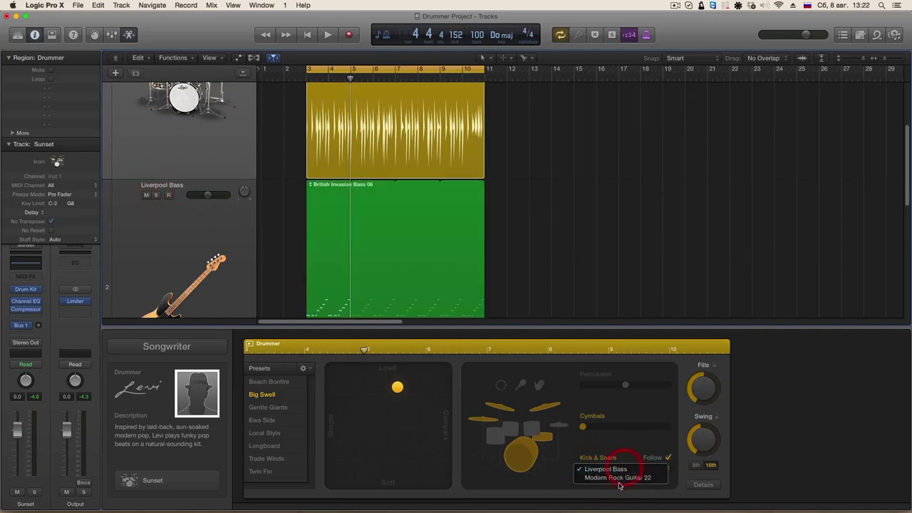
pyautogui.click(620, 468)
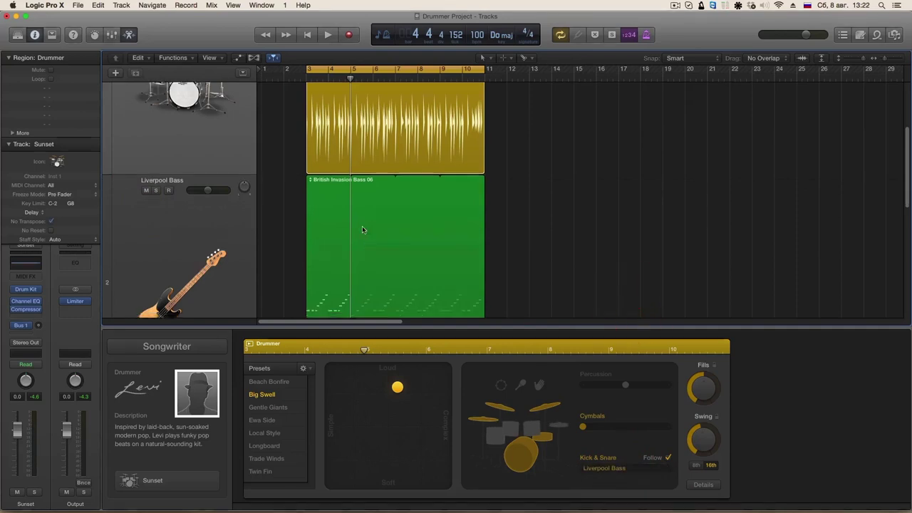
# Play the cycled section and compare the kick and snare rhythm with the notes of the bass region.
pyautogui.scroll(-5, 362, 226)
pyautogui.scroll(8, 285, 250)
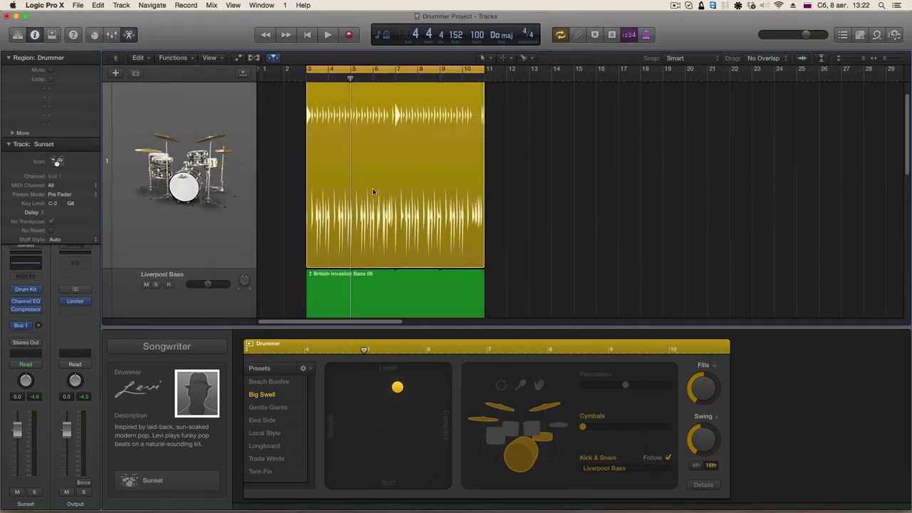
pyautogui.press('space')
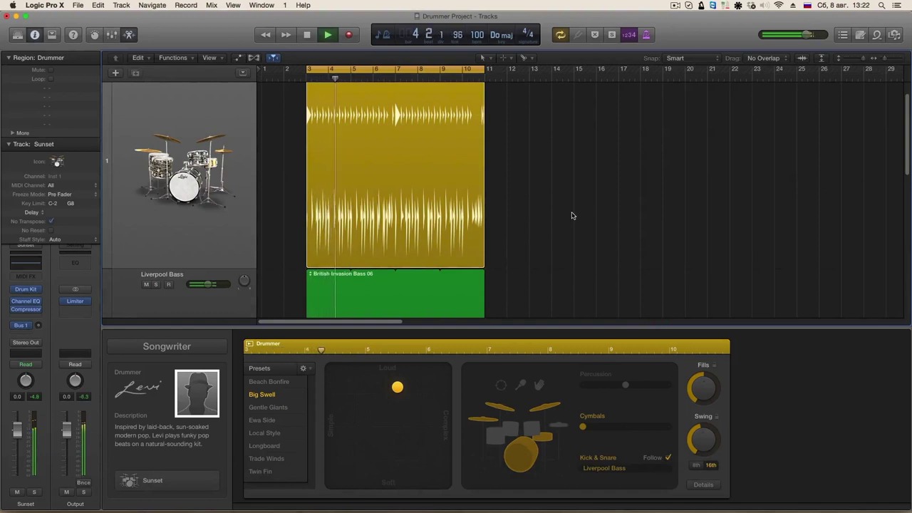
pyautogui.press('space')
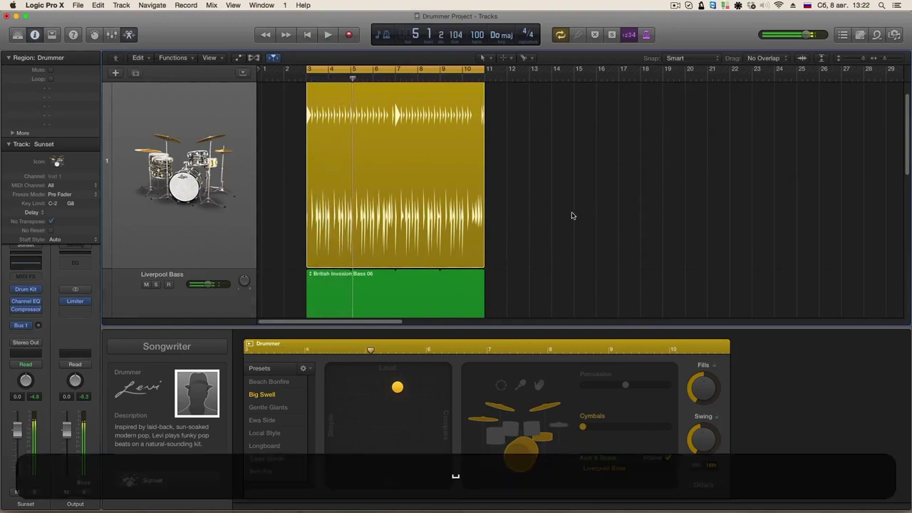
pyautogui.scroll(-3, 302, 112)
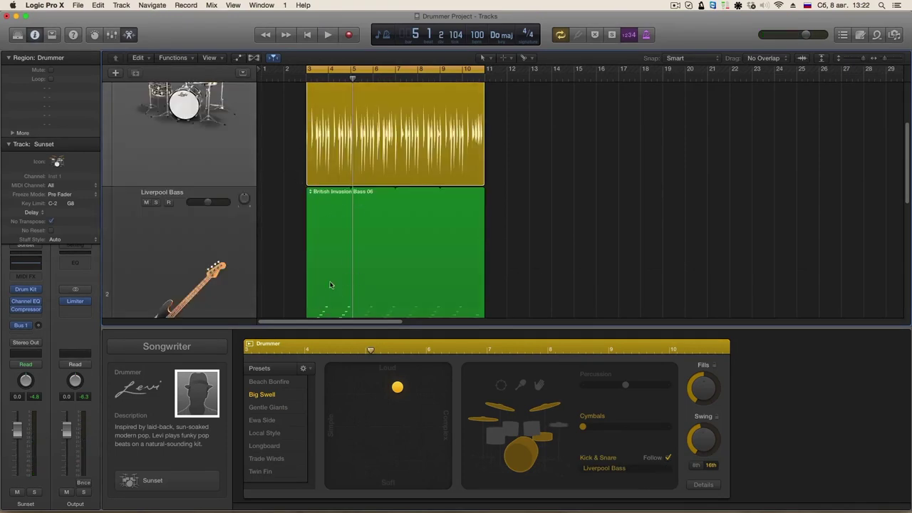
pyautogui.scroll(-3, 312, 262)
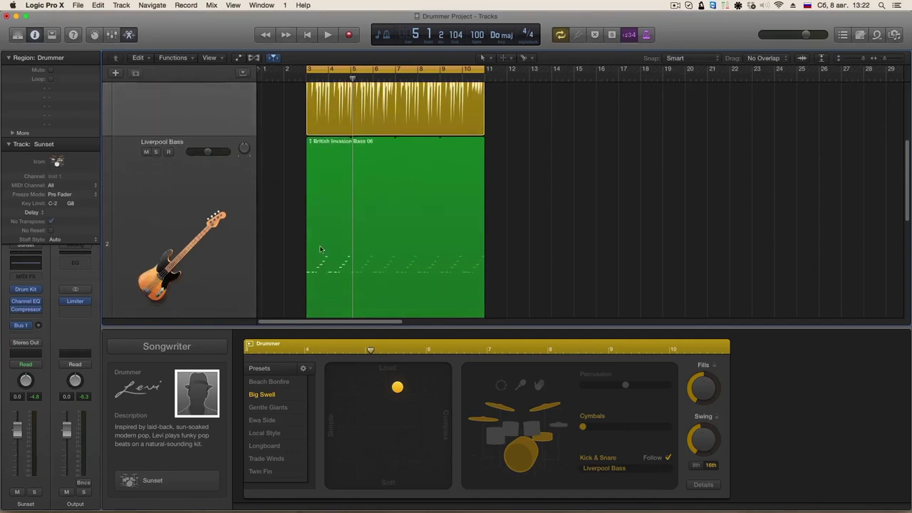
pyautogui.press('space')
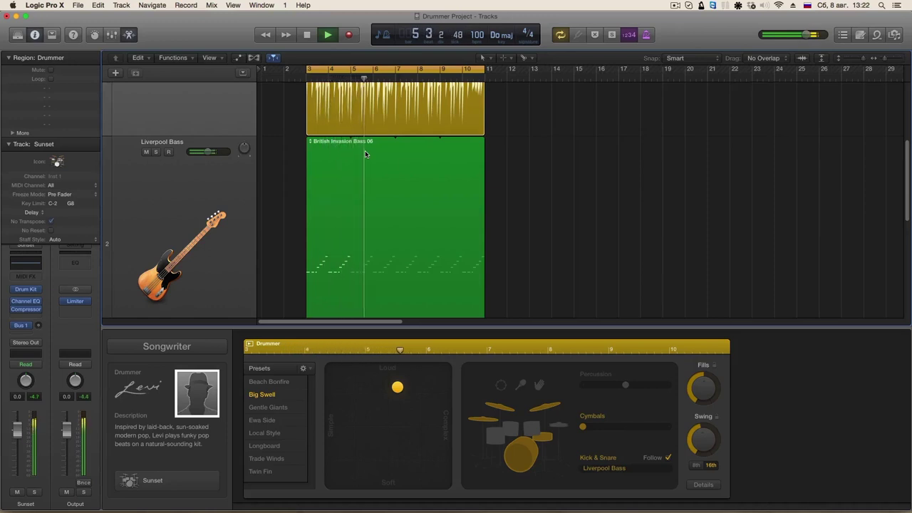
pyautogui.press('space')
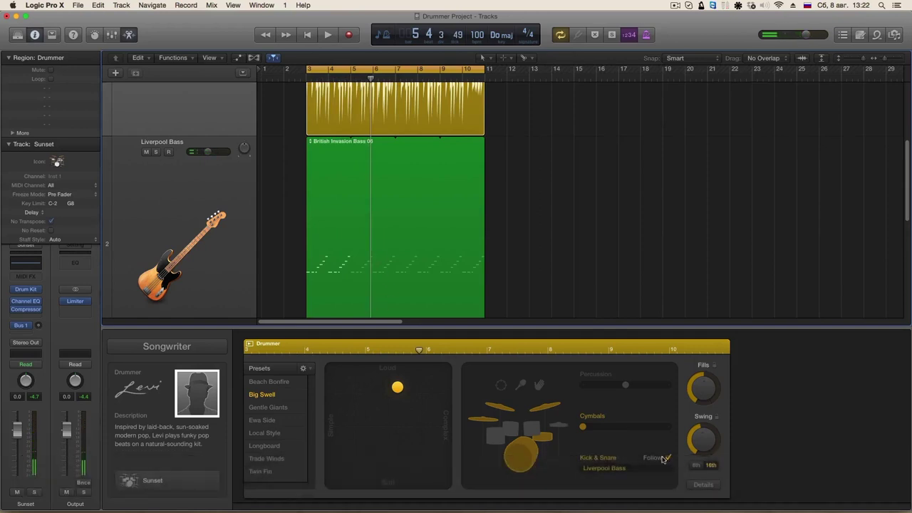
# Examine how the Drummer region's lower waveform hits line up with the notes of the British Invasion Bass region.
pyautogui.scroll(5, 430, 187)
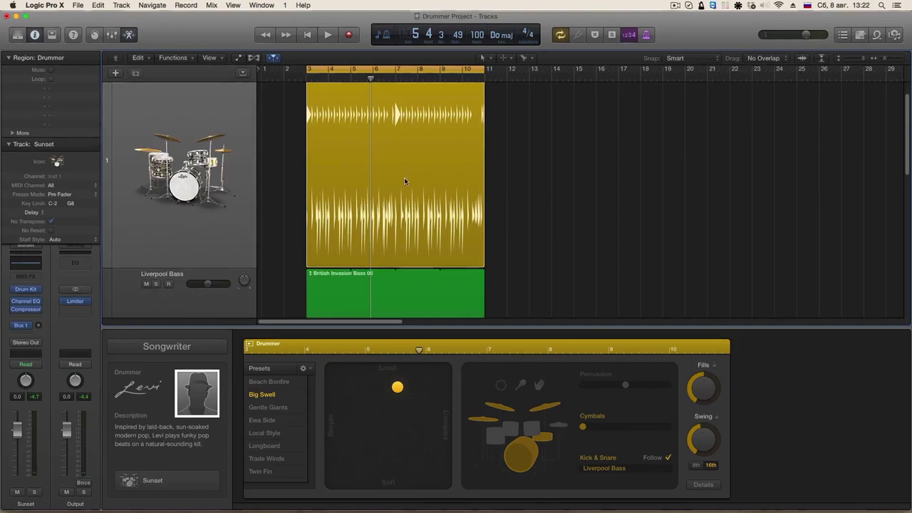
pyautogui.scroll(-6, 404, 178)
pyautogui.scroll(5, 331, 196)
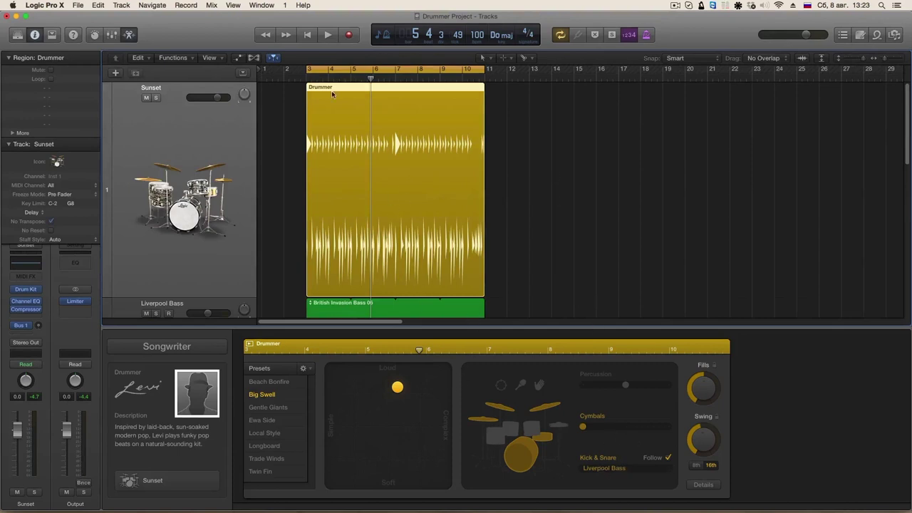
pyautogui.scroll(-4, 442, 141)
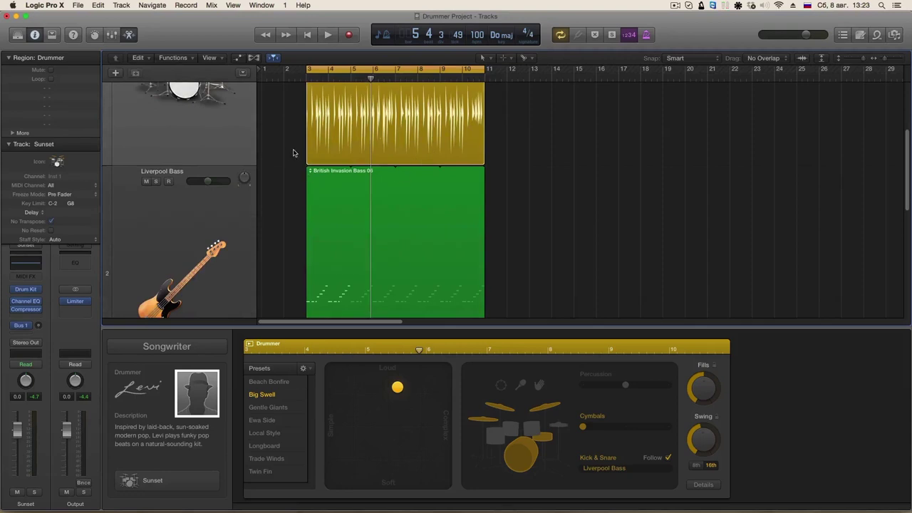
pyautogui.scroll(4, 292, 152)
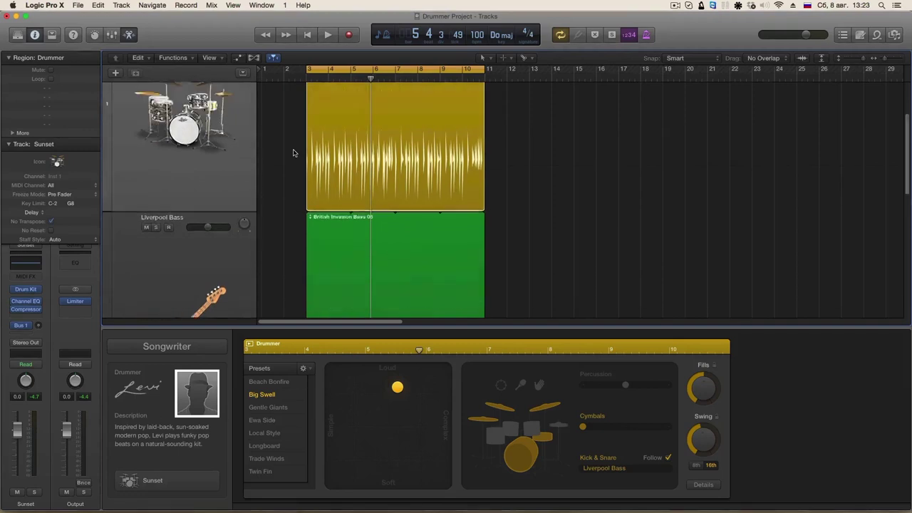
pyautogui.moveTo(282, 175); pyautogui.dragTo(362, 311)
pyautogui.scroll(-3, 330, 169)
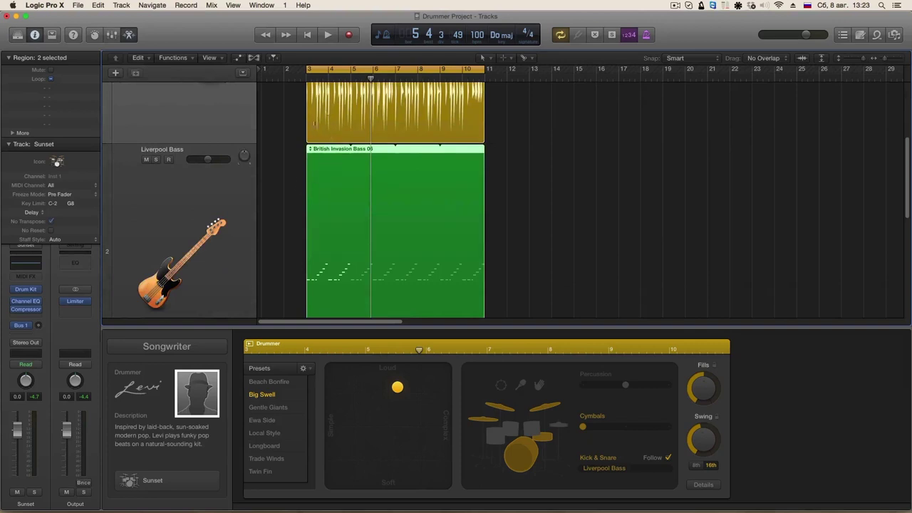
pyautogui.click(265, 142)
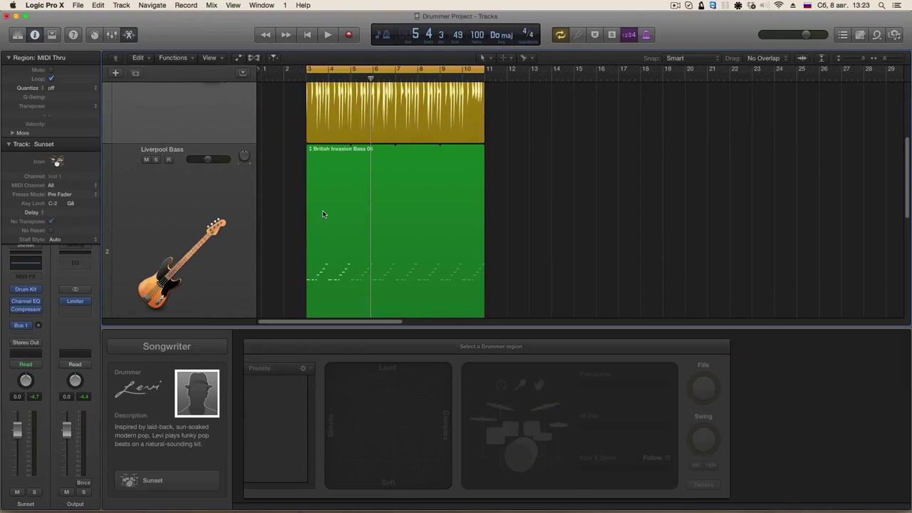
pyautogui.scroll(4, 323, 213)
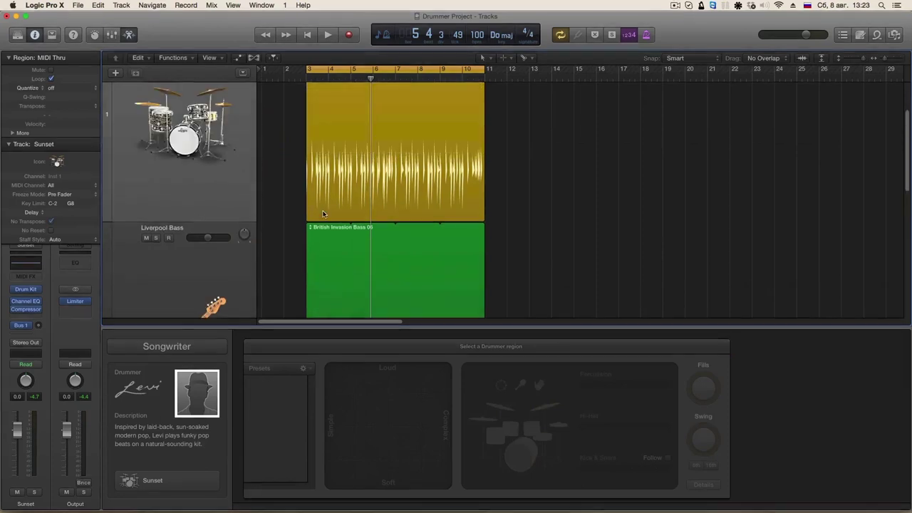
# Select the Drummer and British Invasion Bass regions together and look over both tracks.
pyautogui.click(342, 278)
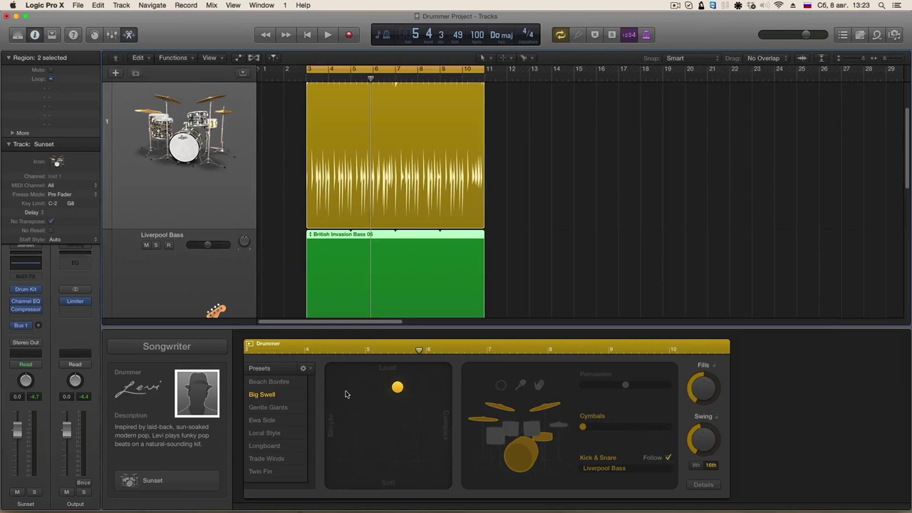
pyautogui.scroll(3, 398, 247)
pyautogui.scroll(-8, 396, 250)
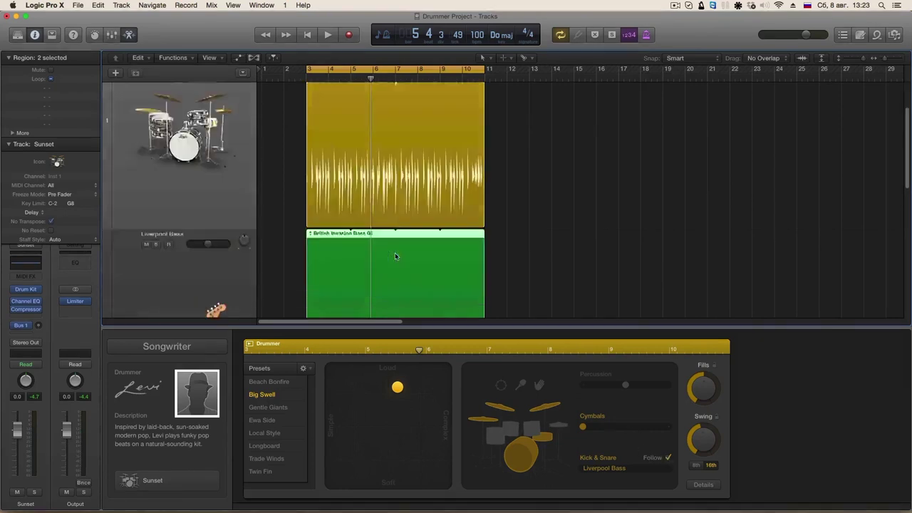
pyautogui.scroll(8, 395, 255)
pyautogui.scroll(1, 394, 255)
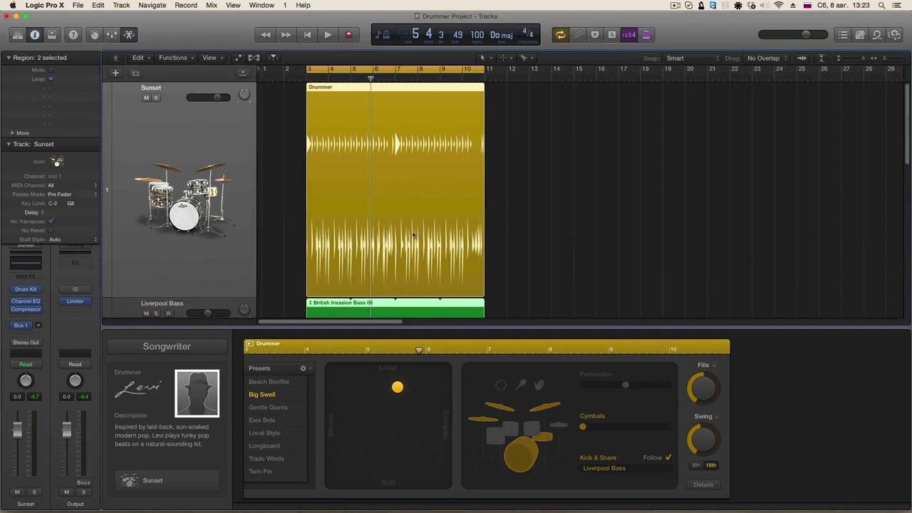
# Clear the two-region selection and select only the Drummer region on the Sunset track.
pyautogui.click(525, 206)
pyautogui.click(452, 224)
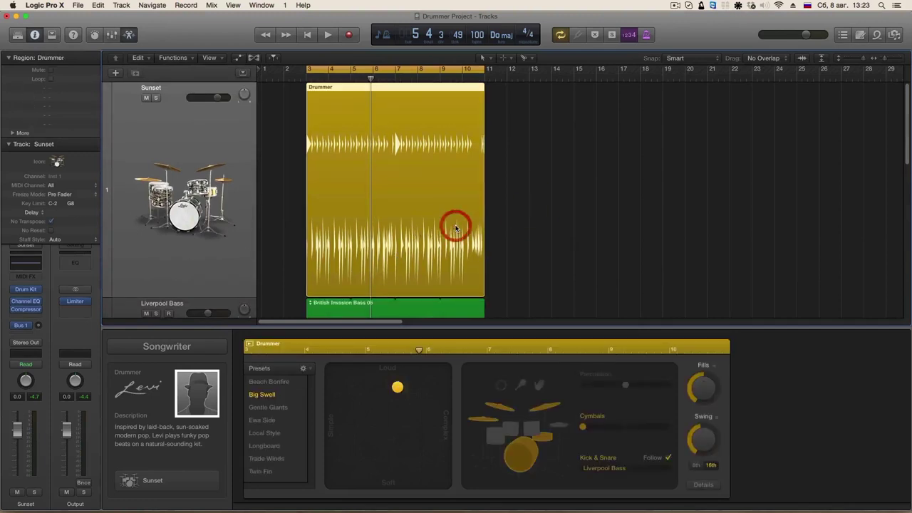
pyautogui.scroll(-3, 456, 225)
pyautogui.scroll(-4, 453, 232)
pyautogui.scroll(7, 453, 232)
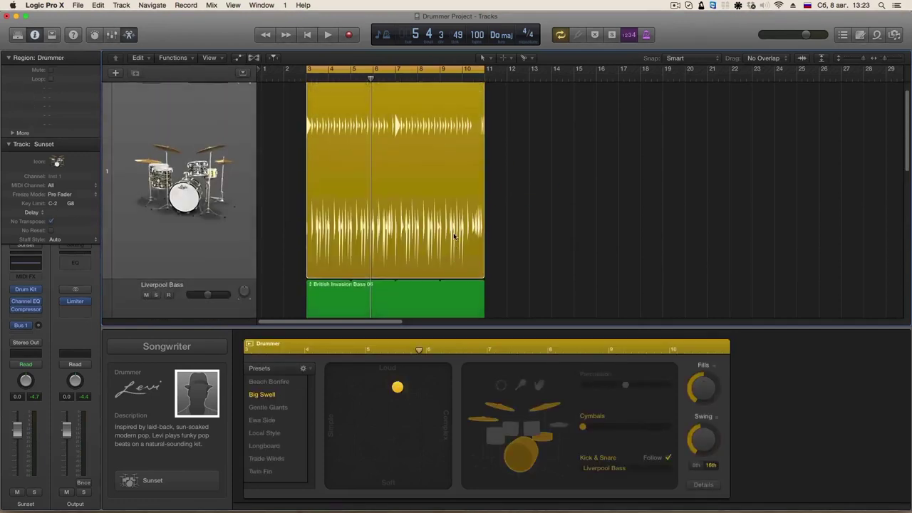
pyautogui.scroll(2, 454, 236)
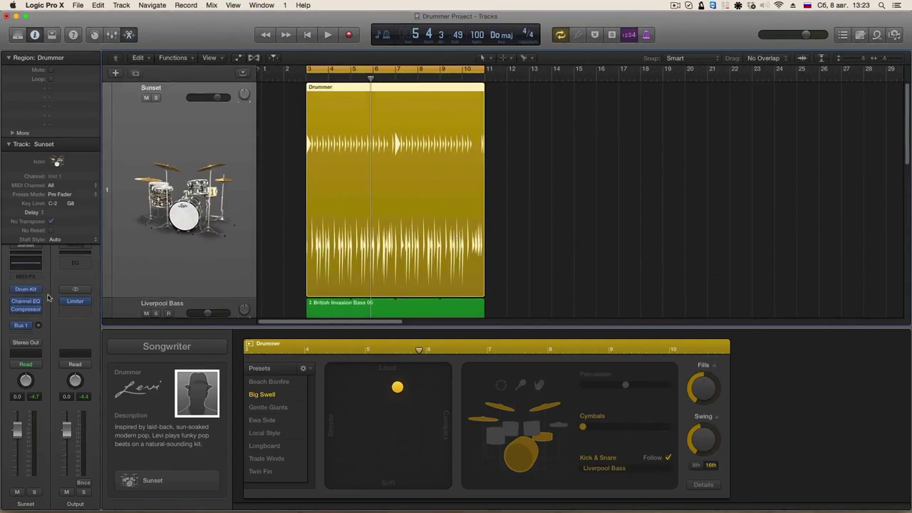